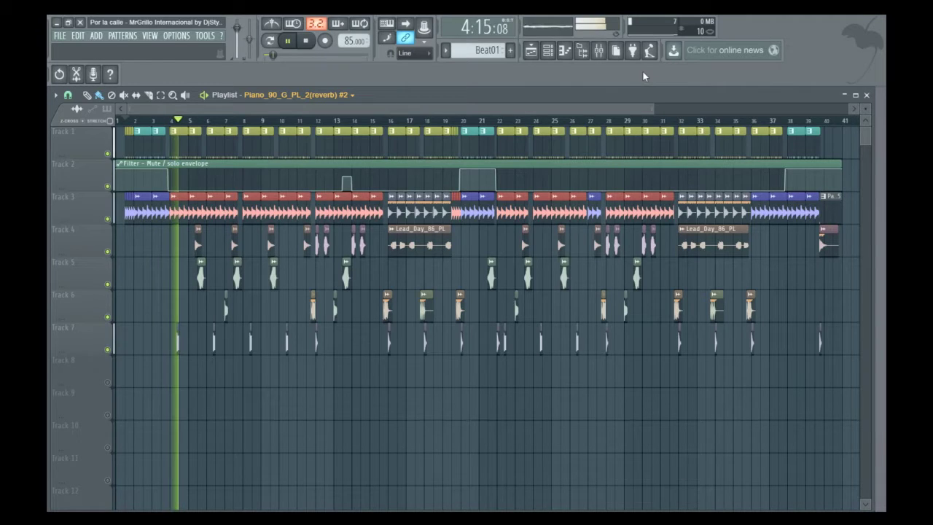
# Step: Lower the main volume and move the song playback position to the start of bar 8
pyautogui.moveTo(241, 35); pyautogui.dragTo(241, 47)
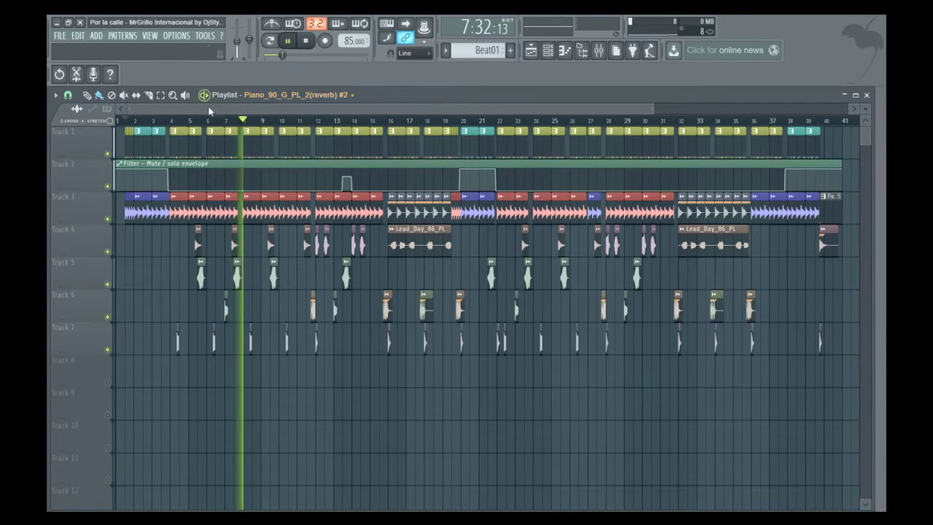
pyautogui.scroll(10, 247, 126)
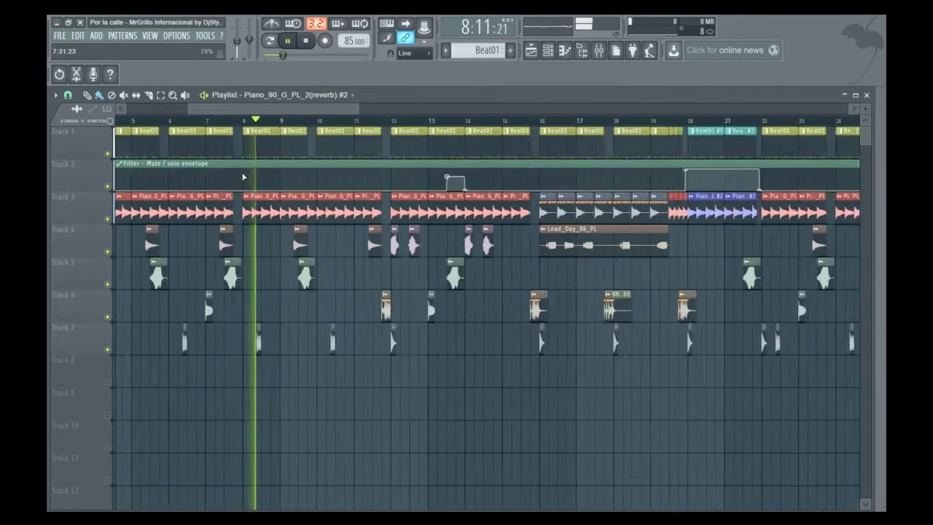
pyautogui.click(247, 124)
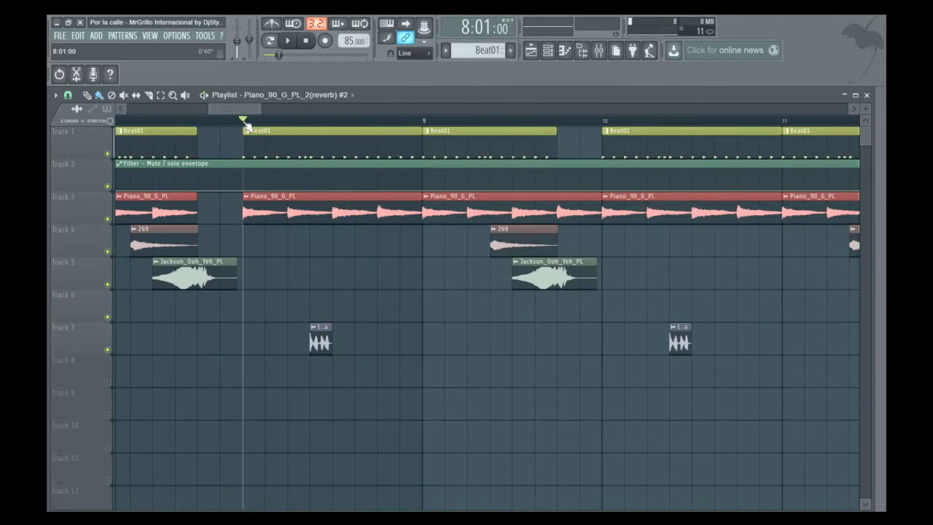
# Step: Show the channel rack, open the Big_Kick_PL channel's sample settings, and reset the main volume to its default
pyautogui.click(547, 50)
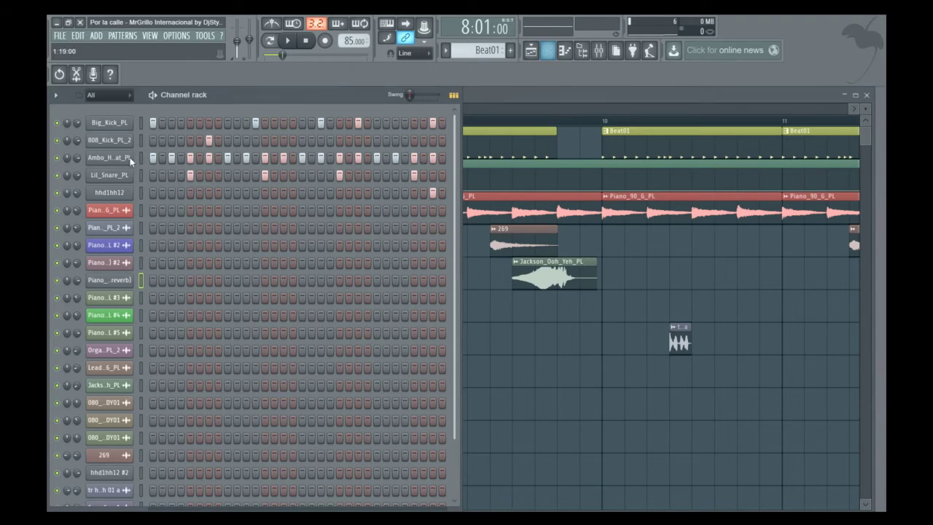
pyautogui.click(121, 124)
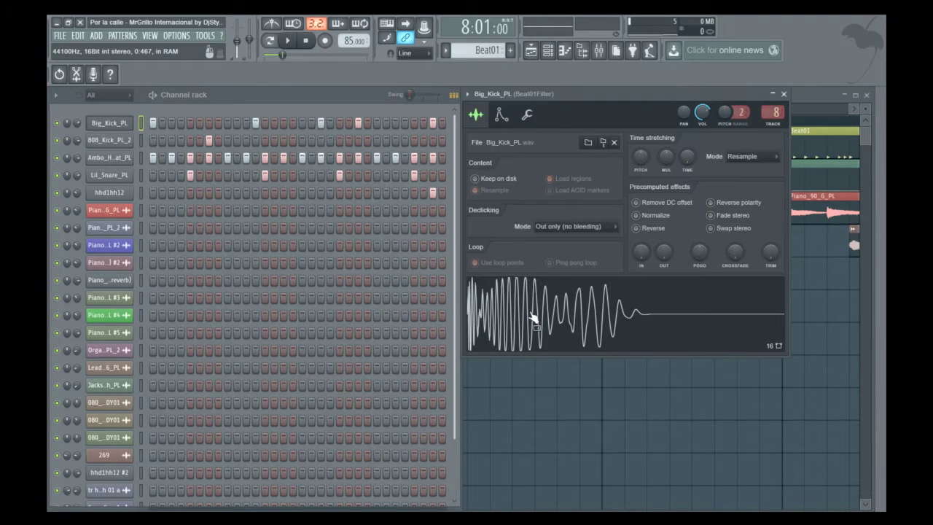
pyautogui.rightClick(242, 42)
pyautogui.click(314, 203)
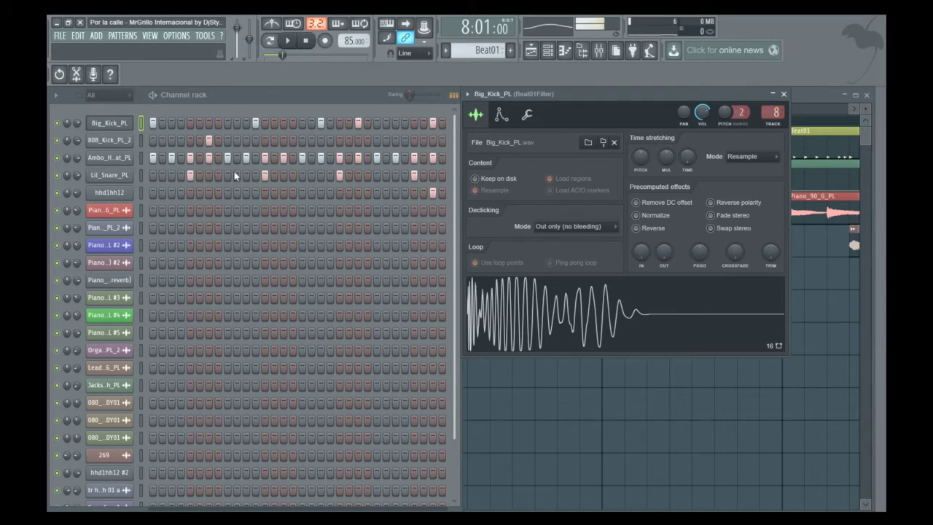
# Step: Inspect the sample settings of the 808_Kick_PL_2, Ambo_Hi_Hat_PL, Lil_Snare_PL and hhd1hh12 channels, then close them
pyautogui.click(117, 141)
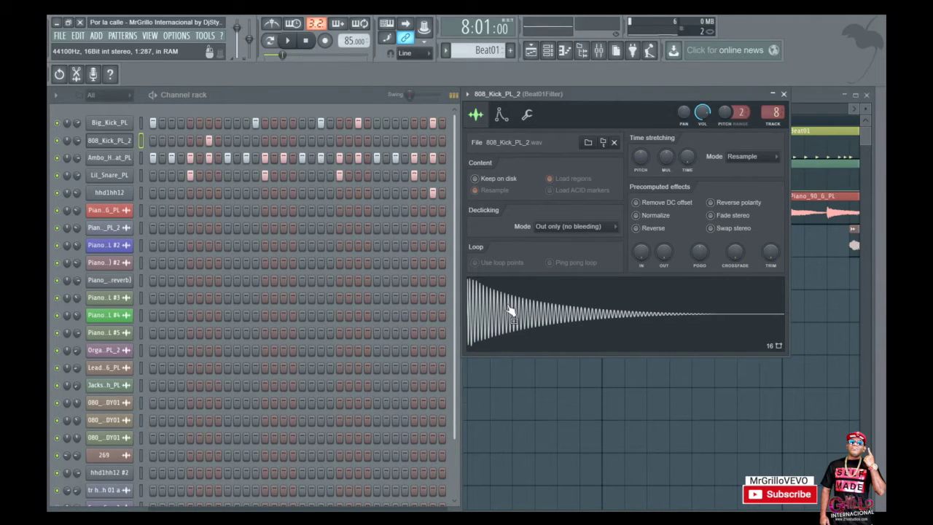
pyautogui.click(114, 159)
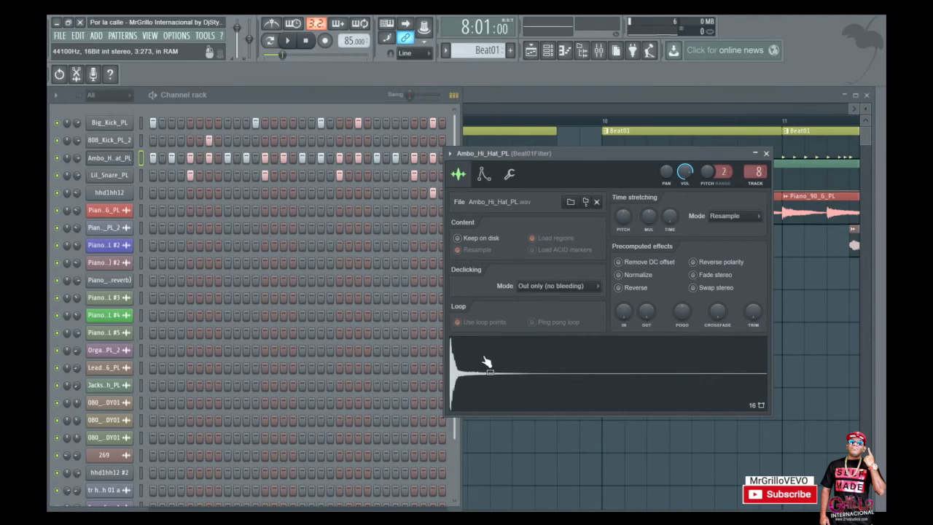
pyautogui.moveTo(566, 154); pyautogui.dragTo(614, 118)
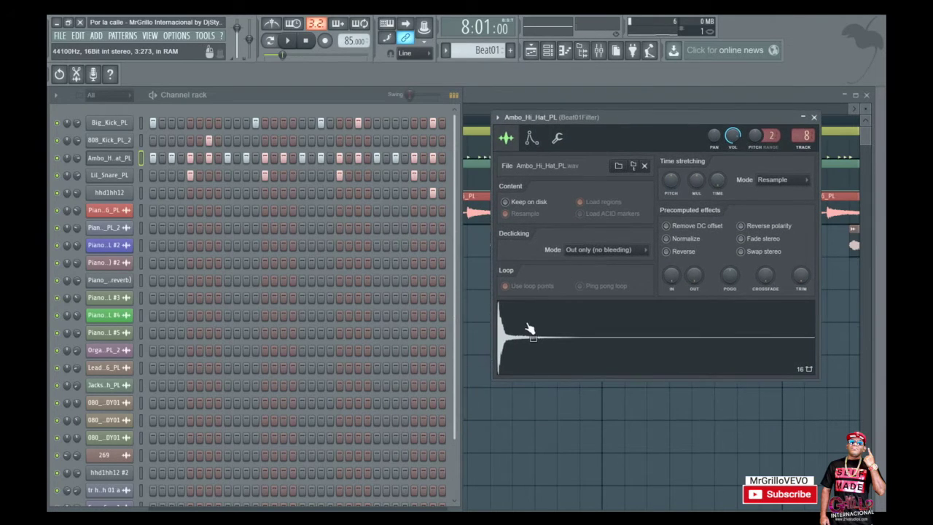
pyautogui.click(113, 178)
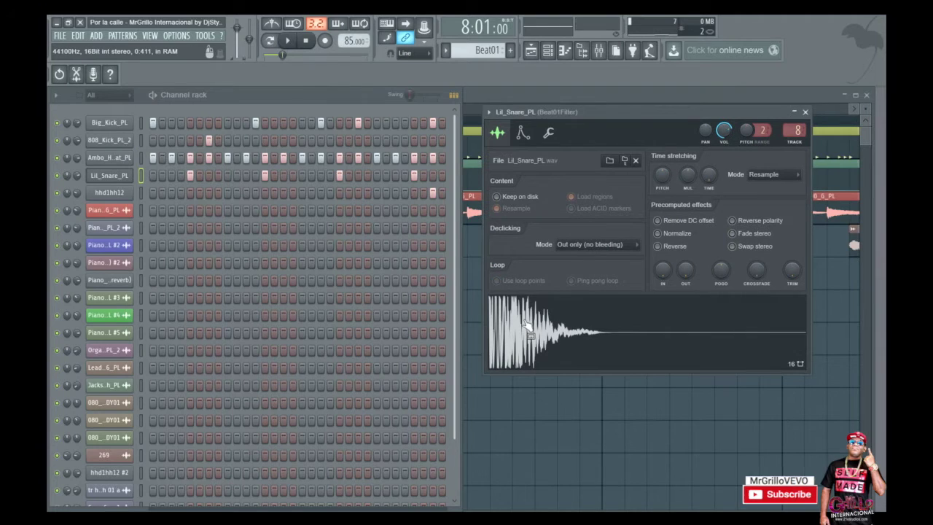
pyautogui.click(121, 193)
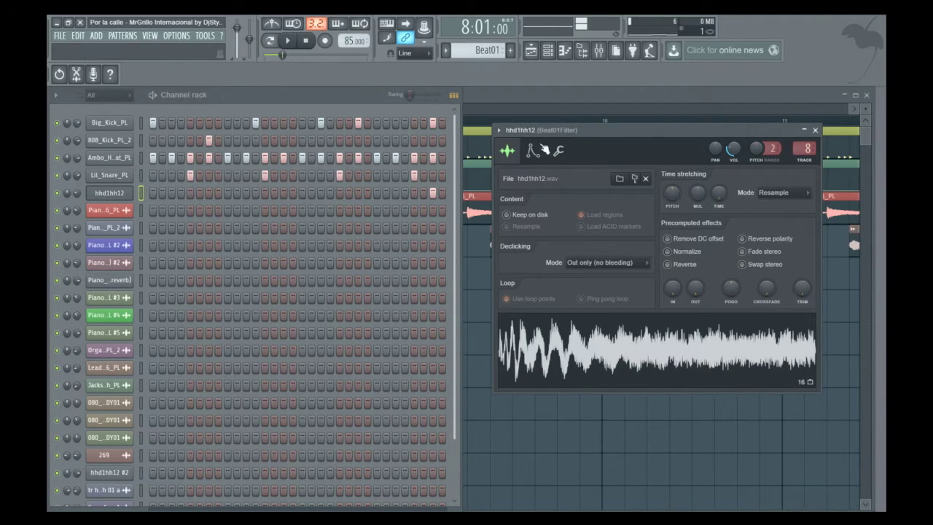
pyautogui.click(816, 131)
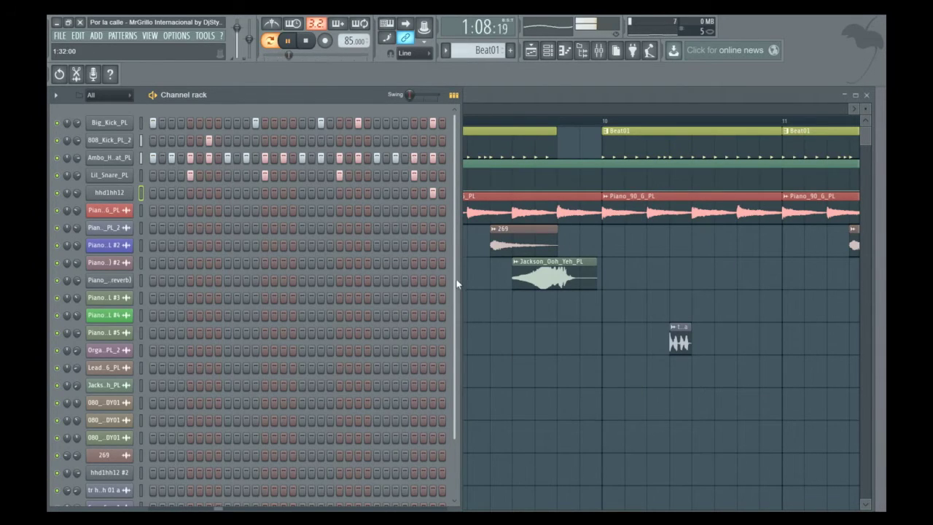
# Step: Return to the playlist in song mode and place the playback position at the start of bar 4
pyautogui.moveTo(463, 287)
pyautogui.mouseDown()
pyautogui.moveTo(533, 289)
pyautogui.moveTo(472, 290)
pyautogui.mouseUp()
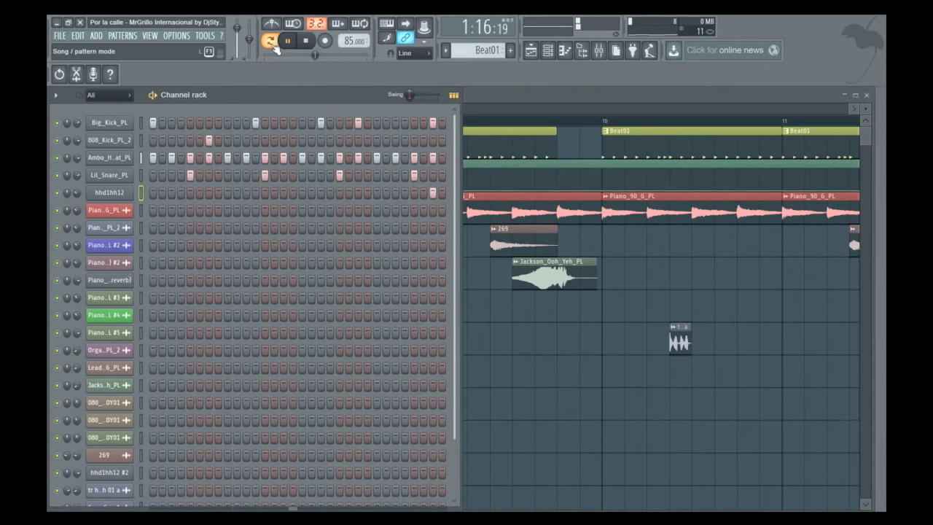
pyautogui.click(500, 101)
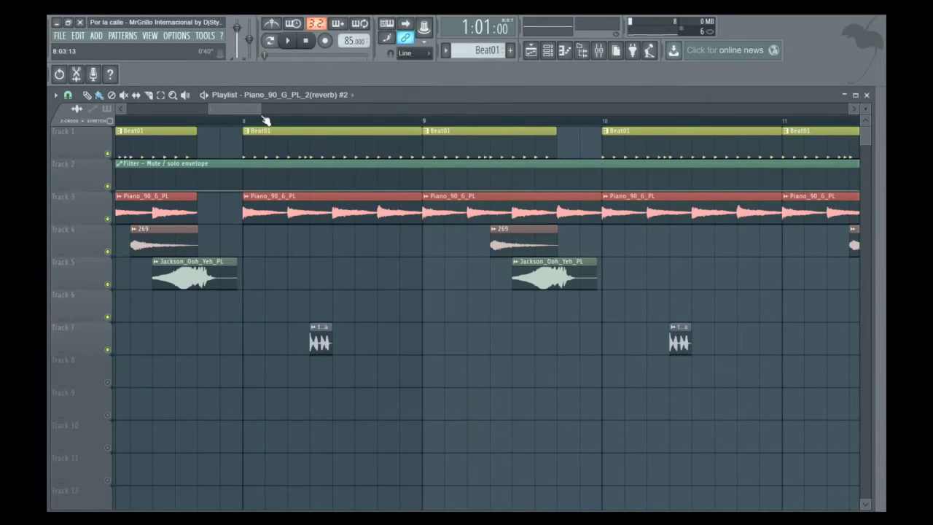
pyautogui.moveTo(258, 111); pyautogui.dragTo(121, 107)
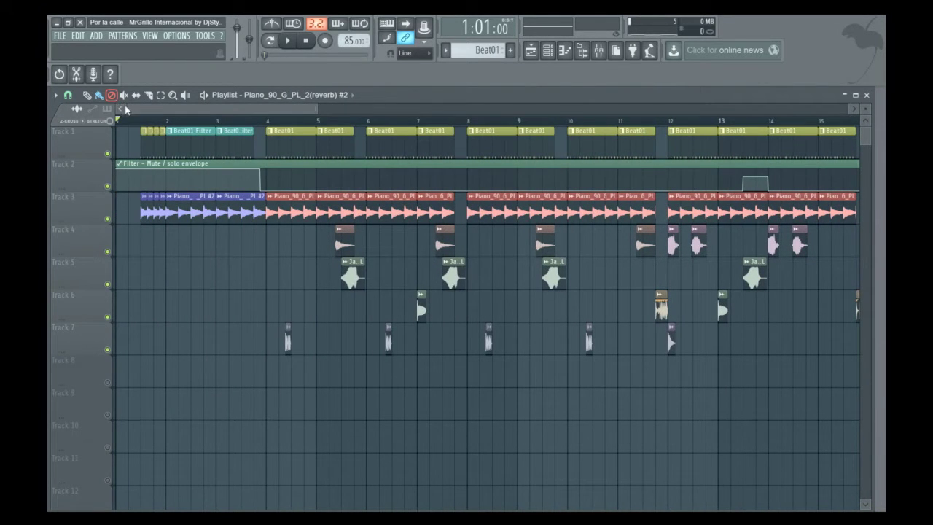
pyautogui.moveTo(128, 107); pyautogui.dragTo(154, 108)
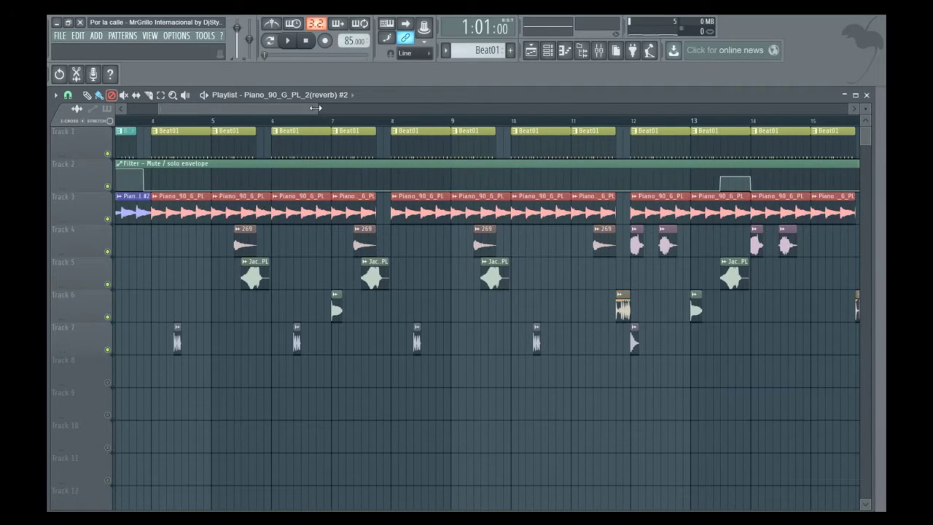
pyautogui.moveTo(318, 108); pyautogui.dragTo(234, 108)
pyautogui.click(190, 122)
# Step: Solo Track 1, unmute Track 2, and play the beat with its filter automation from bar 4
pyautogui.rightClick(107, 155)
pyautogui.click(108, 187)
pyautogui.press('space')
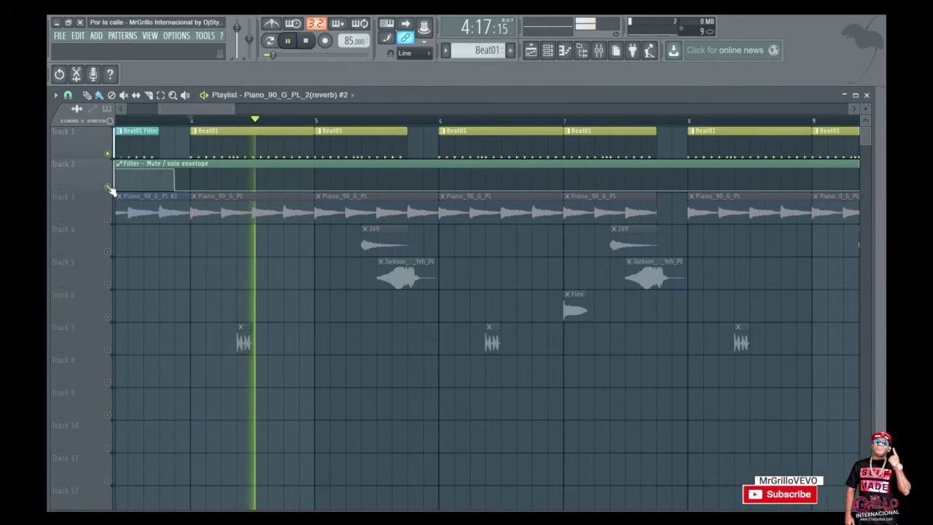
pyautogui.press('space')
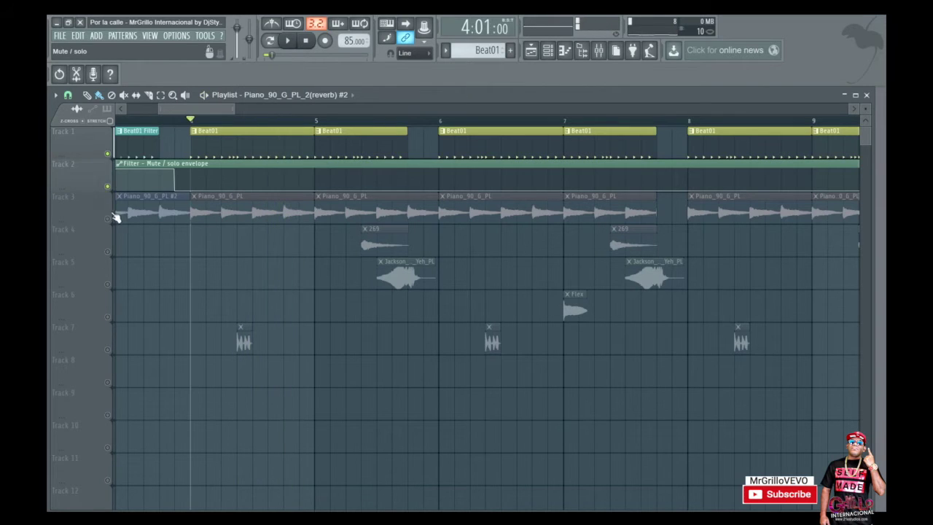
# Step: Unmute Track 3, play the piano loop with the beat from bar 4, and bring up the channel rack
pyautogui.click(108, 220)
pyautogui.press('space')
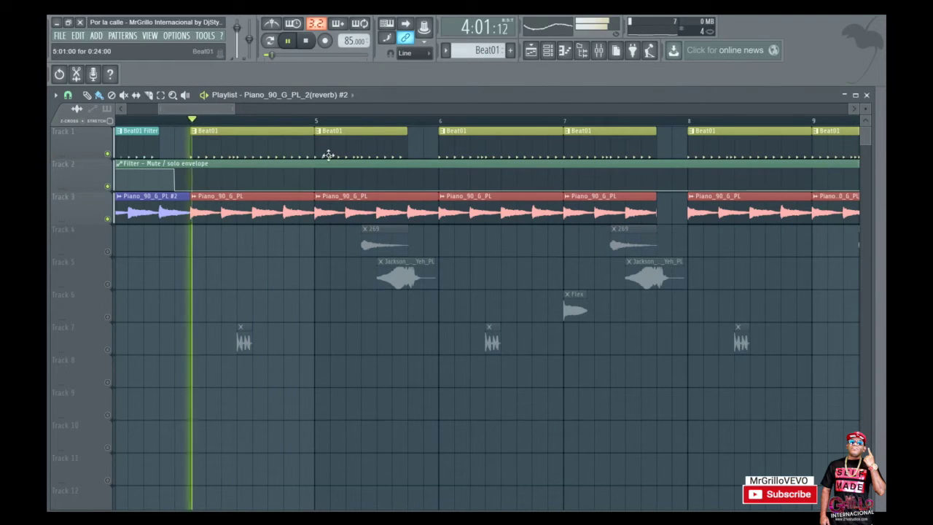
pyautogui.click(547, 49)
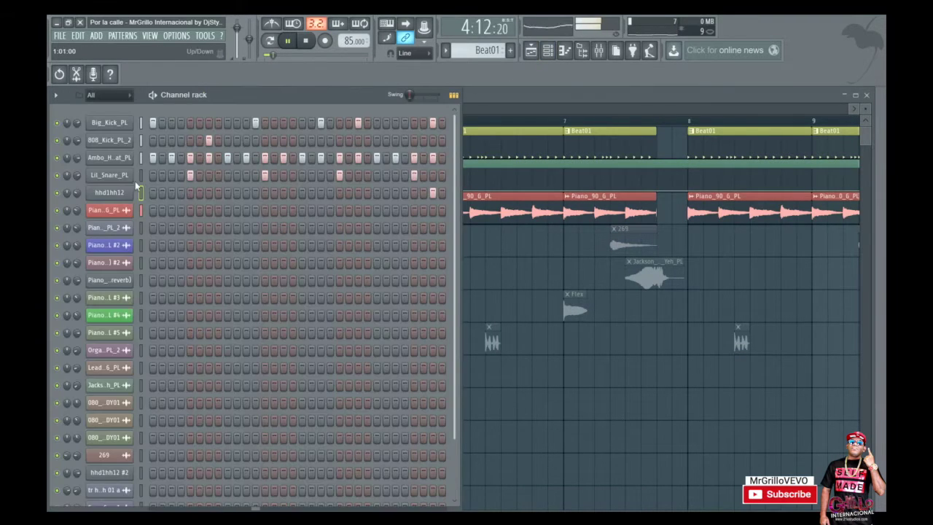
pyautogui.press('space')
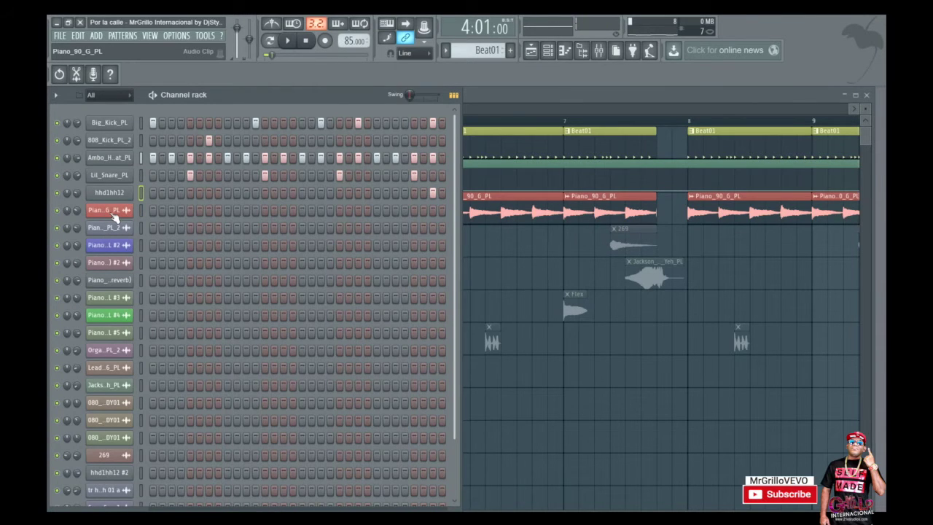
# Step: Inspect the sample settings of the piano channels from Piano_90_G_PL through Piano_90_G_PL #4, then close them
pyautogui.click(112, 213)
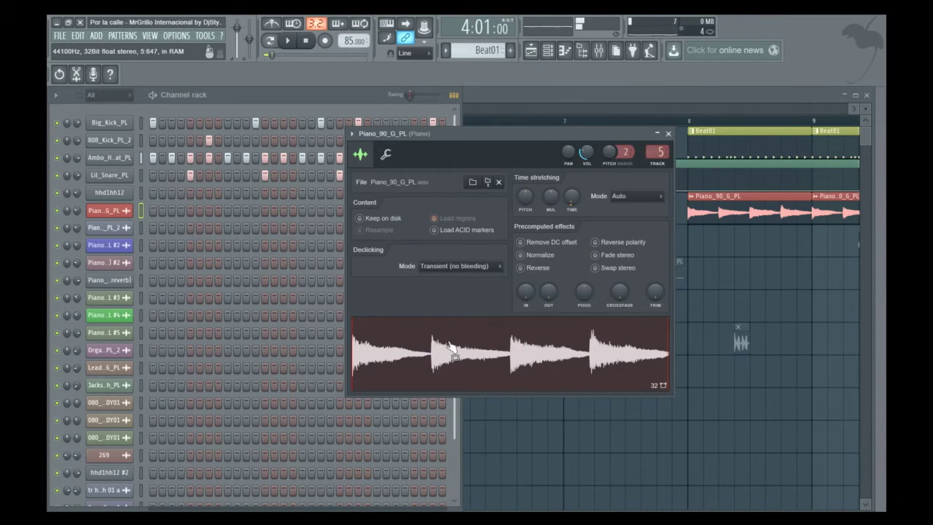
pyautogui.click(122, 228)
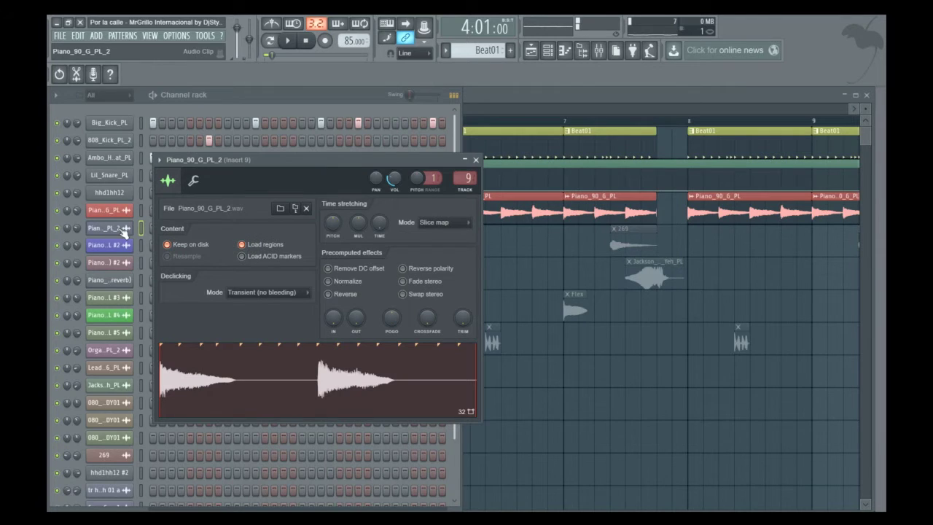
pyautogui.click(117, 245)
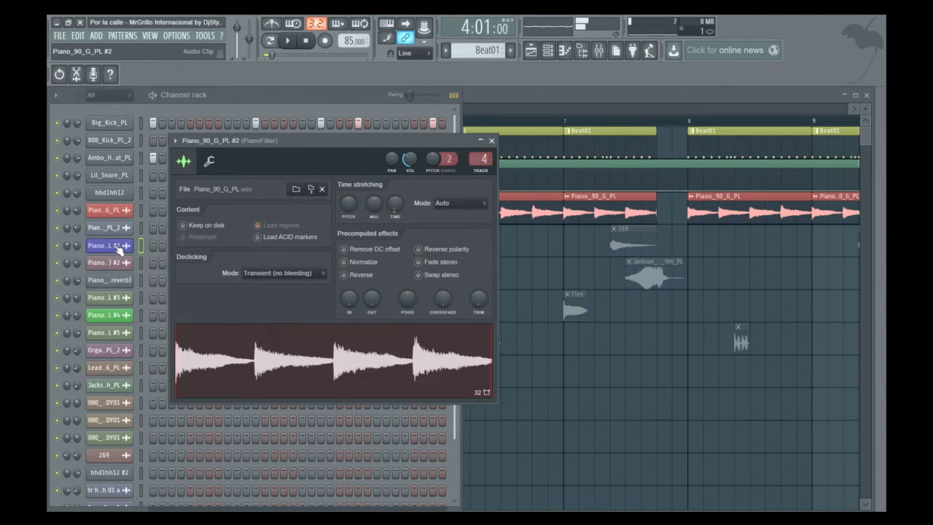
pyautogui.click(119, 266)
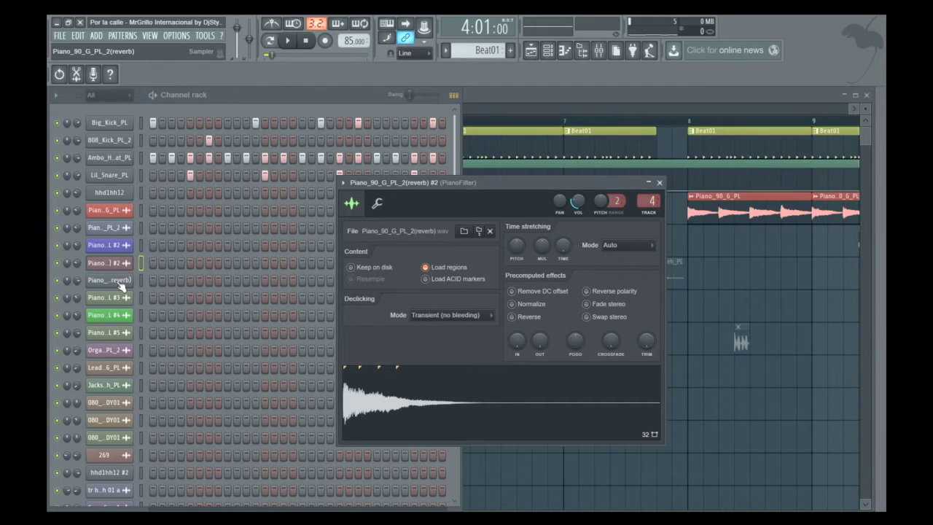
pyautogui.click(119, 281)
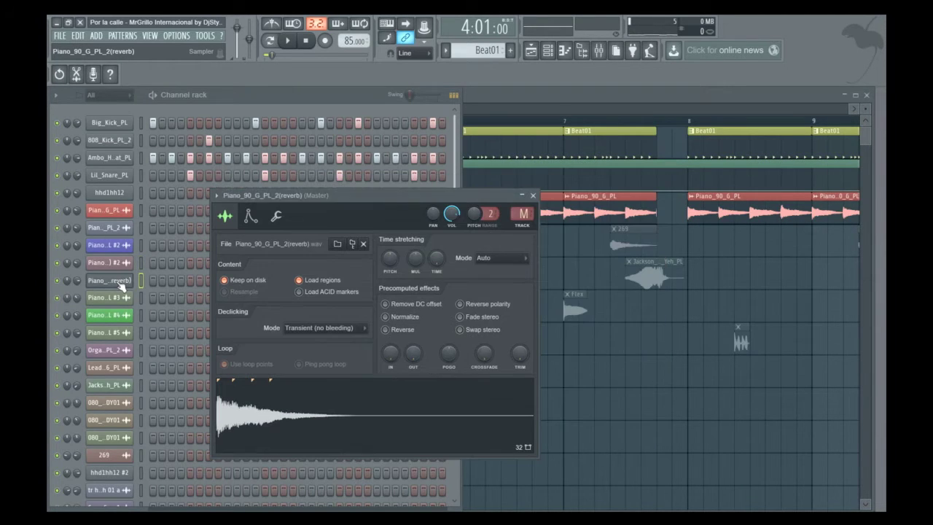
pyautogui.click(117, 298)
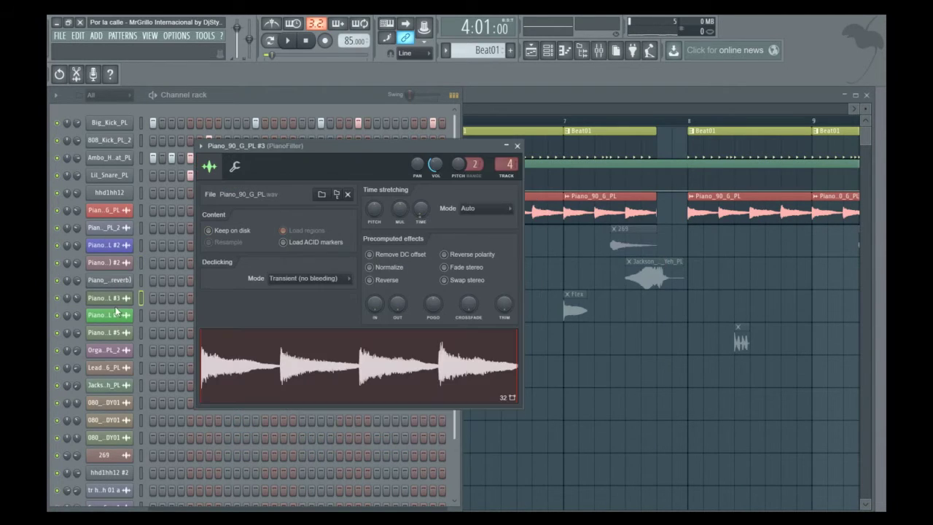
pyautogui.click(123, 316)
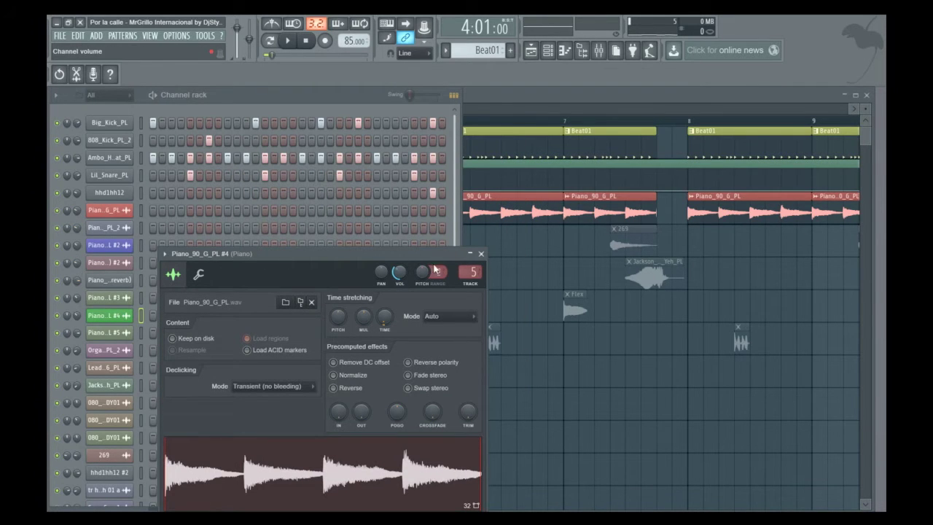
pyautogui.click(482, 253)
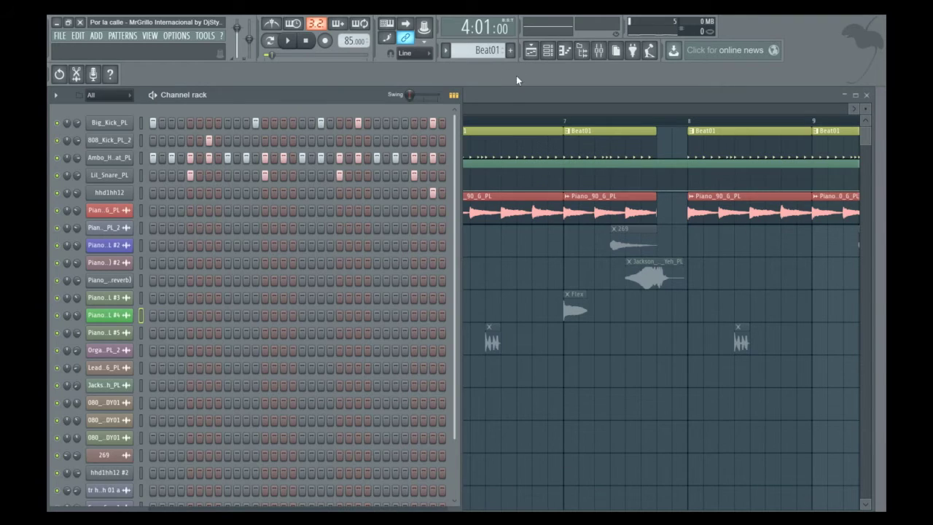
# Step: Play the beat and piano from bar 4, check the Piano_90_G_PL channel in the rack, and return to the playlist
pyautogui.click(508, 89)
pyautogui.press('space')
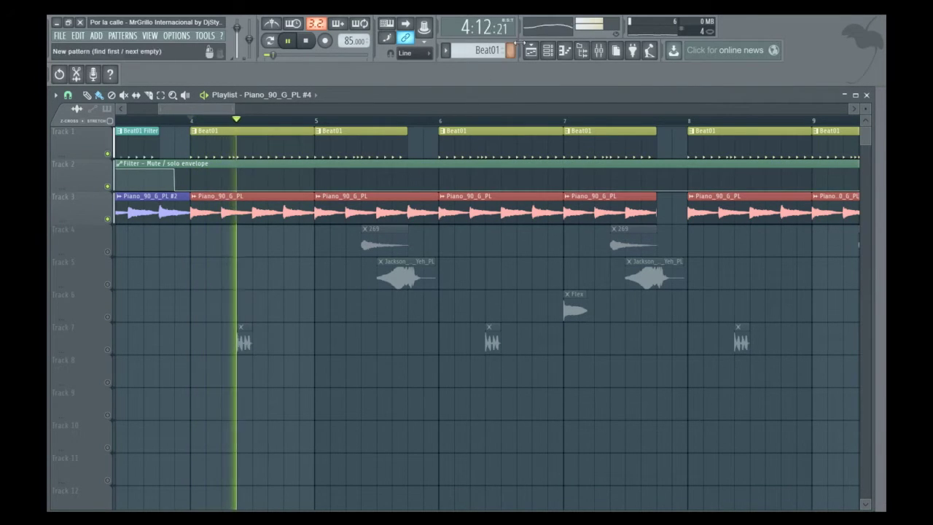
pyautogui.click(548, 49)
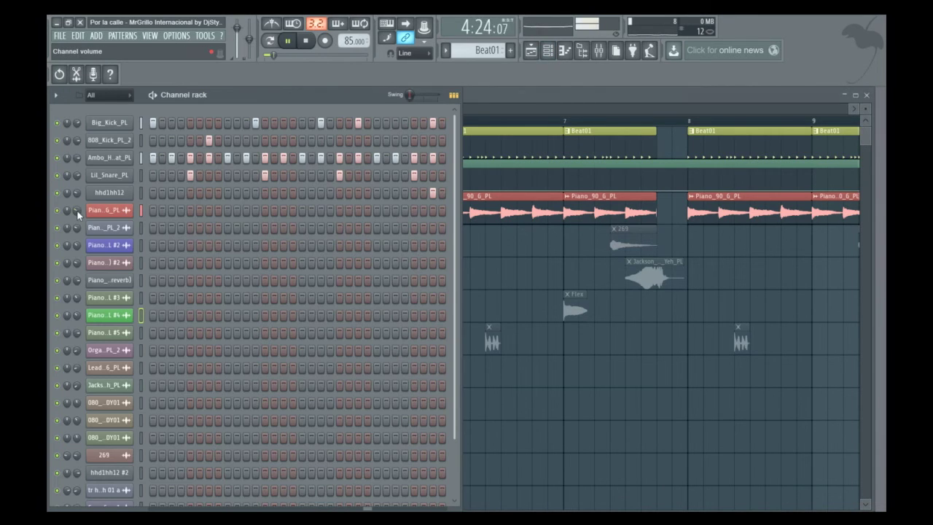
pyautogui.click(116, 213)
pyautogui.click(117, 211)
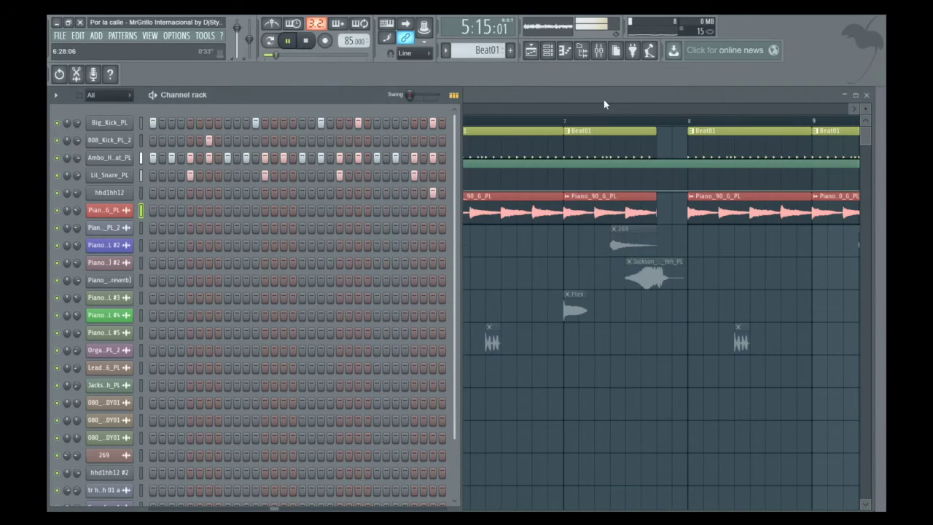
pyautogui.click(571, 106)
pyautogui.press('space')
# Step: Unmute Track 7, play it with the beat and piano from bar 4, and show the channel rack
pyautogui.click(108, 350)
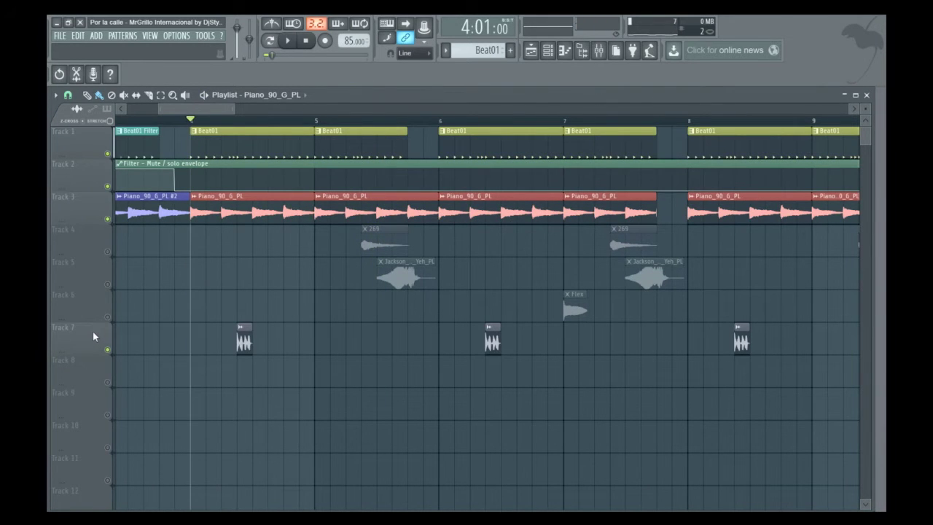
pyautogui.press('space')
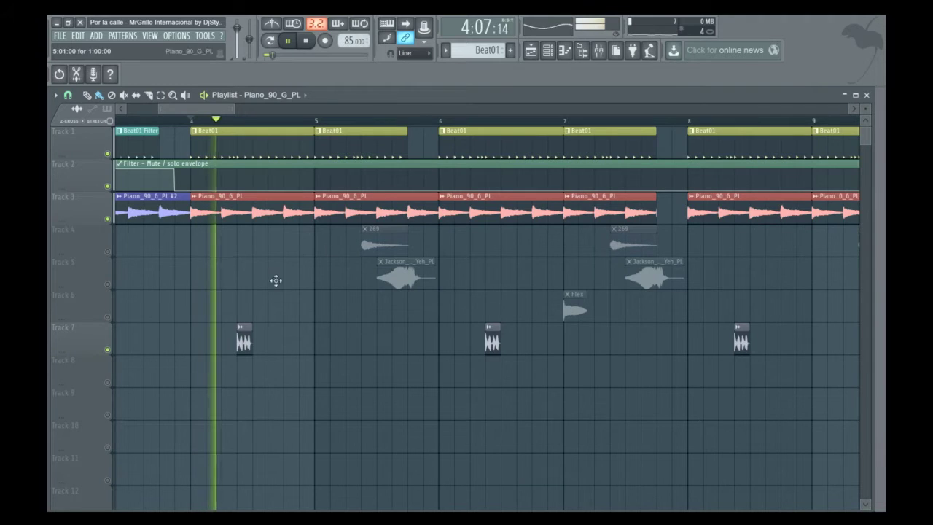
pyautogui.click(551, 54)
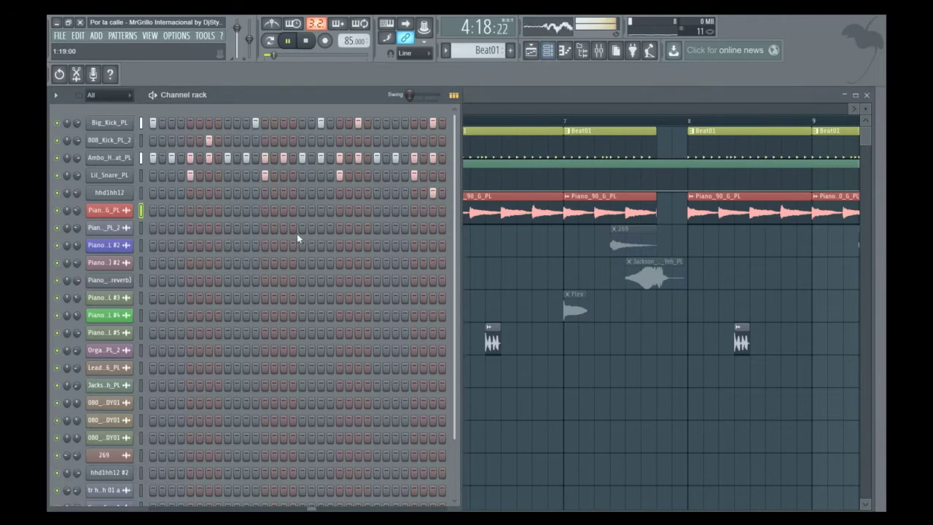
# Step: Stop playback, inspect the sample settings of the tr hrk scratch 01 a channel, and close them
pyautogui.press('space')
pyautogui.scroll(-3, 275, 277)
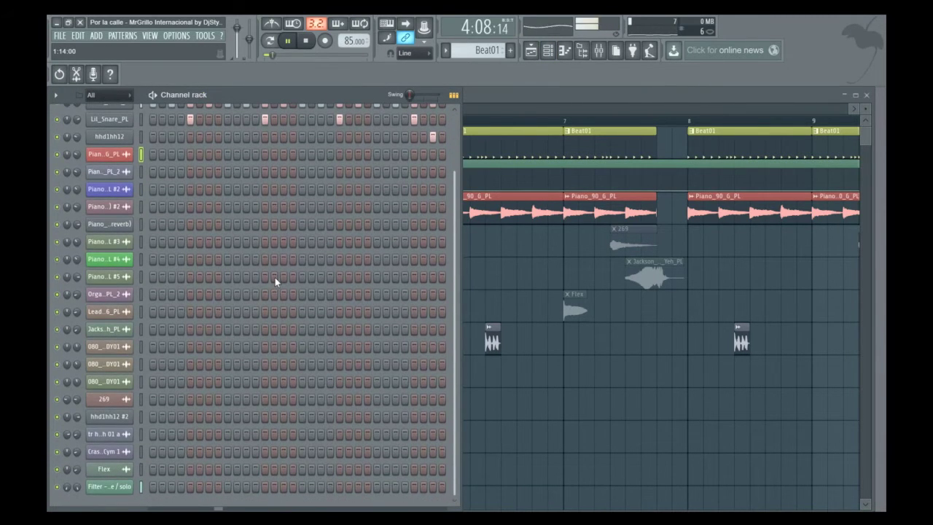
pyautogui.press('space')
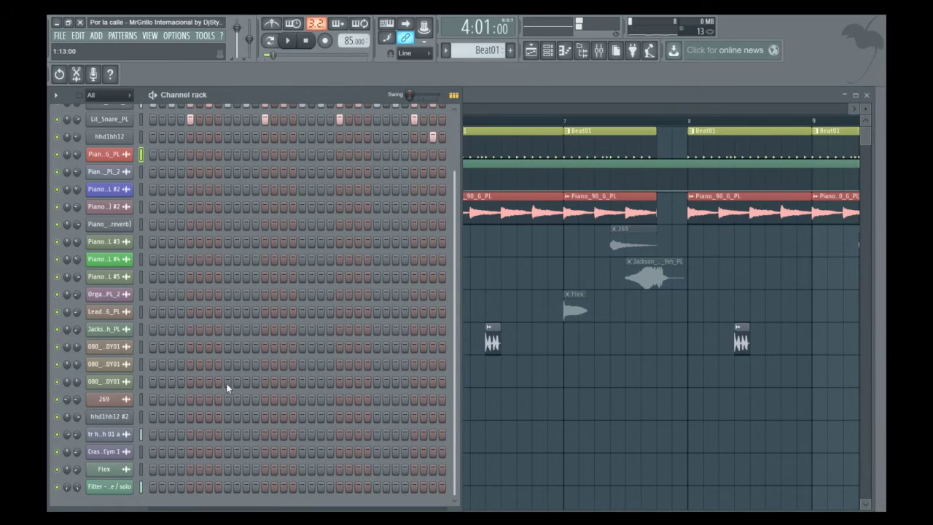
pyautogui.click(104, 434)
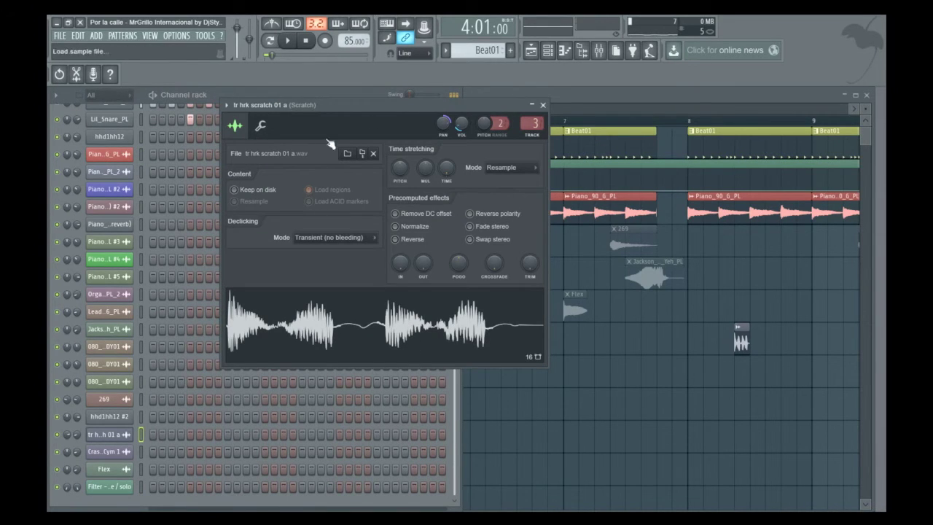
pyautogui.click(543, 106)
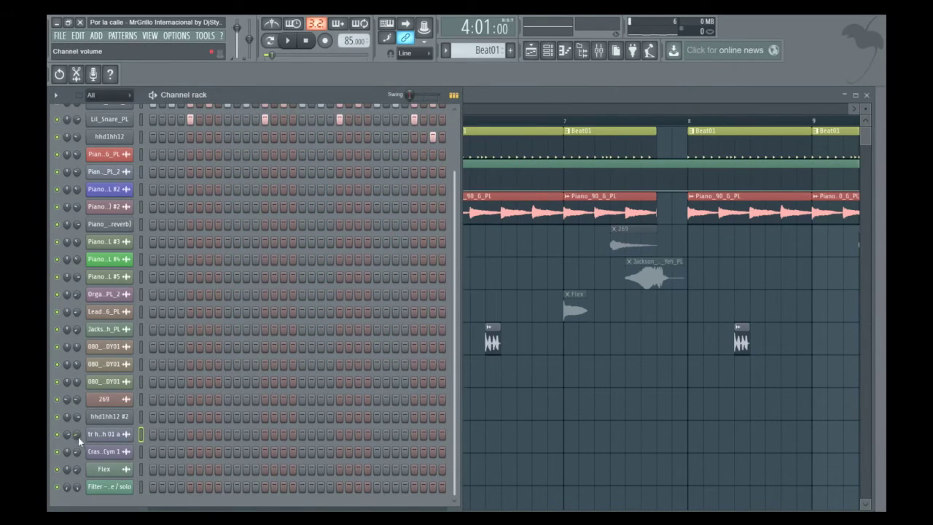
# Step: Return to the playlist, unmute Tracks 4, 5 and 6, and play them with the rest from bar 4
pyautogui.click(559, 93)
pyautogui.press('space')
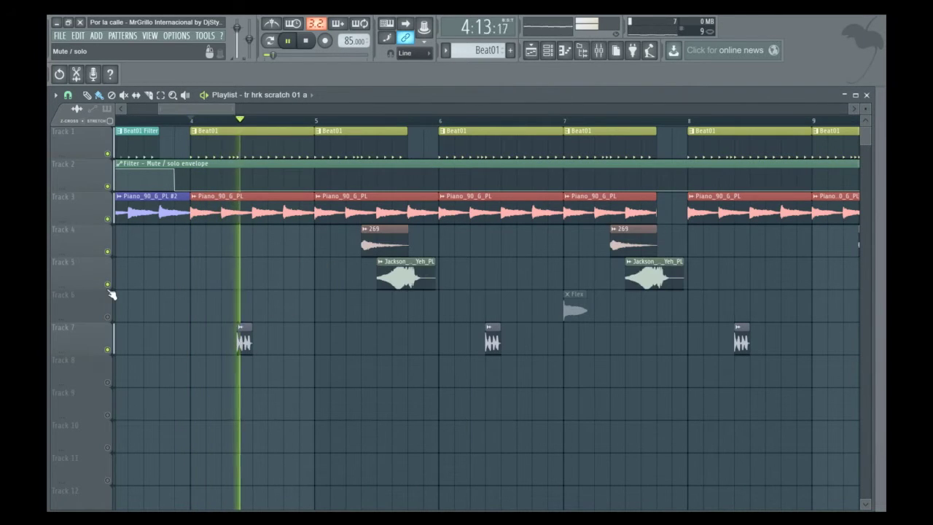
pyautogui.click(107, 316)
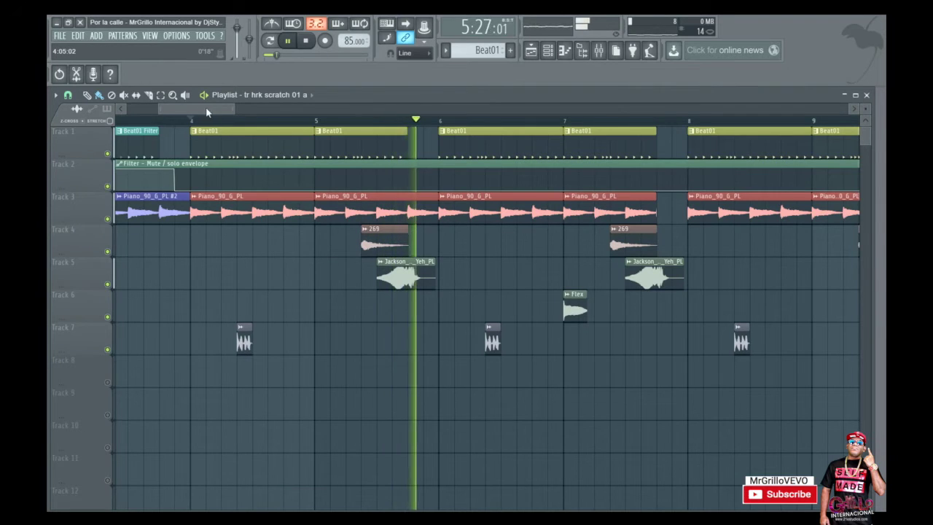
pyautogui.moveTo(202, 111); pyautogui.dragTo(236, 115)
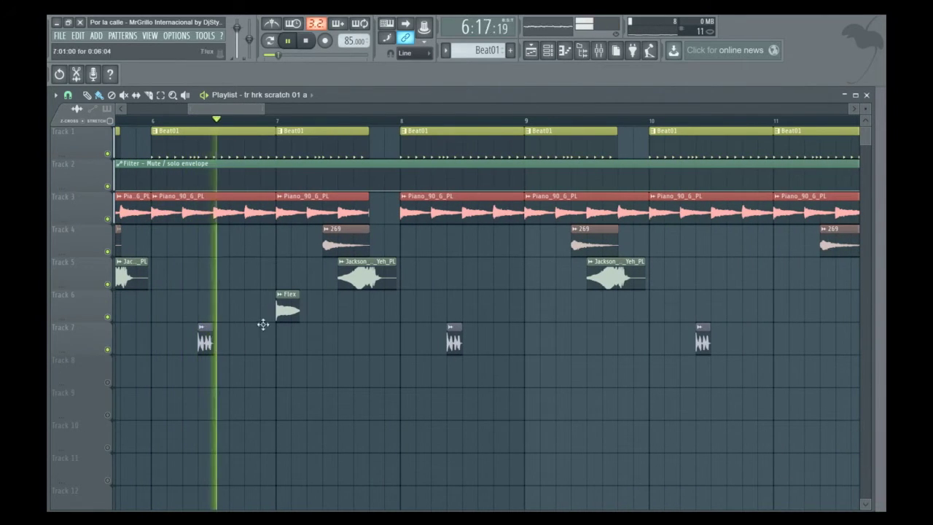
pyautogui.moveTo(245, 110); pyautogui.dragTo(119, 108)
pyautogui.press('space')
# Step: Solo Track 1, unmute the filter envelope on Track 2, and play the two together from bar 4
pyautogui.moveTo(272, 108); pyautogui.dragTo(435, 108)
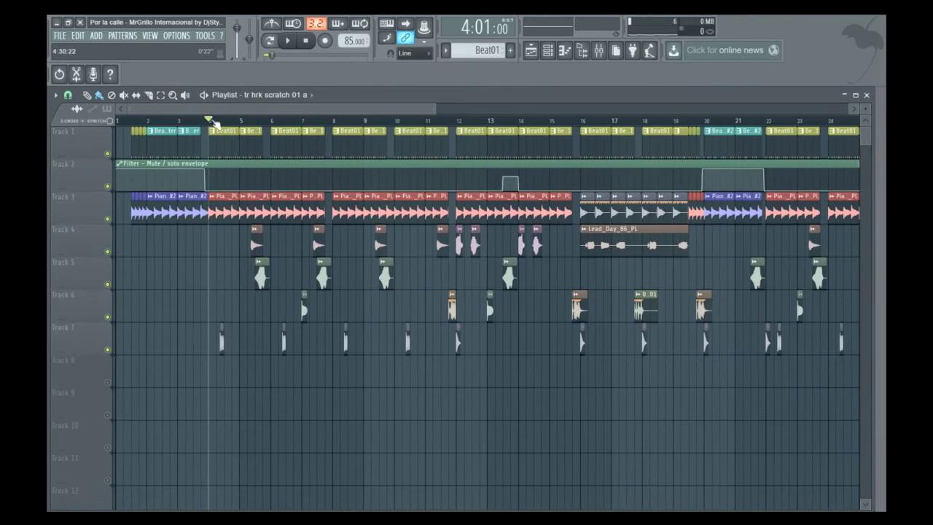
pyautogui.moveTo(122, 108); pyautogui.dragTo(162, 109)
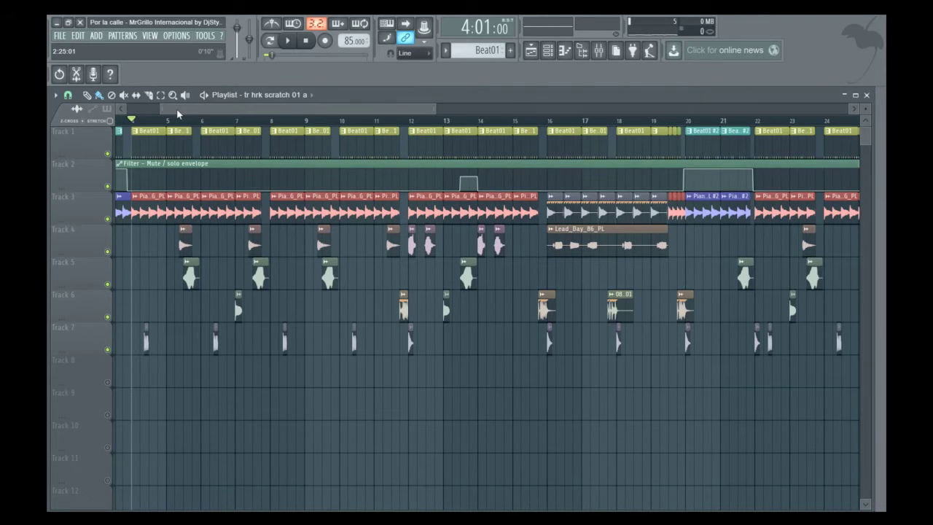
pyautogui.moveTo(436, 106); pyautogui.dragTo(331, 105)
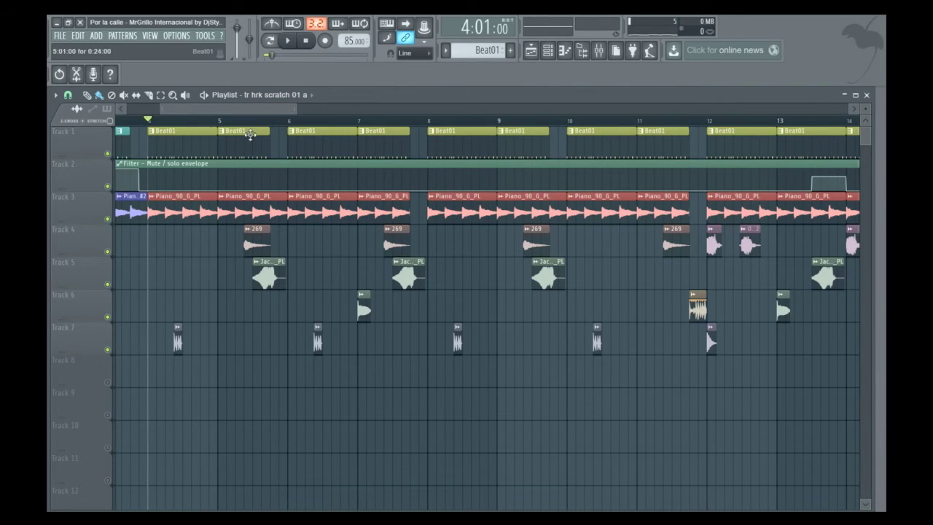
pyautogui.rightClick(108, 155)
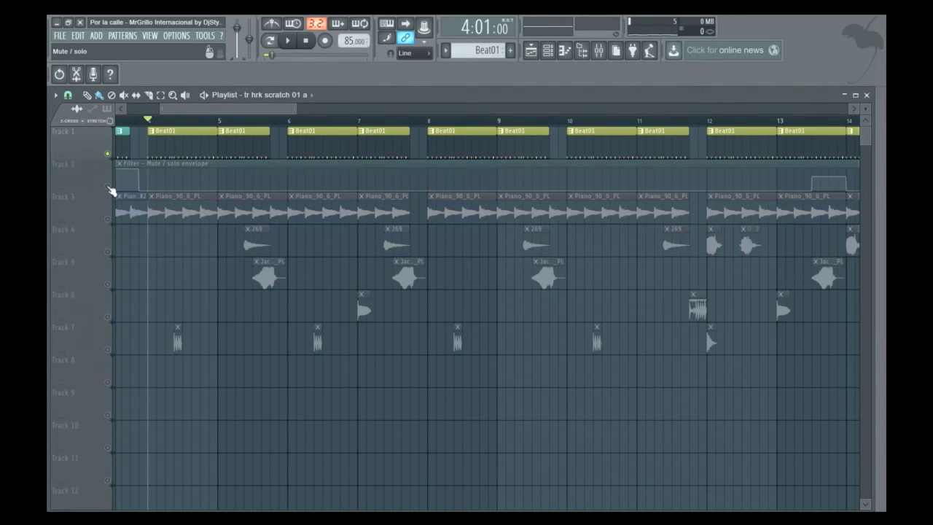
pyautogui.click(108, 186)
pyautogui.press('space')
pyautogui.moveTo(291, 107); pyautogui.dragTo(216, 107)
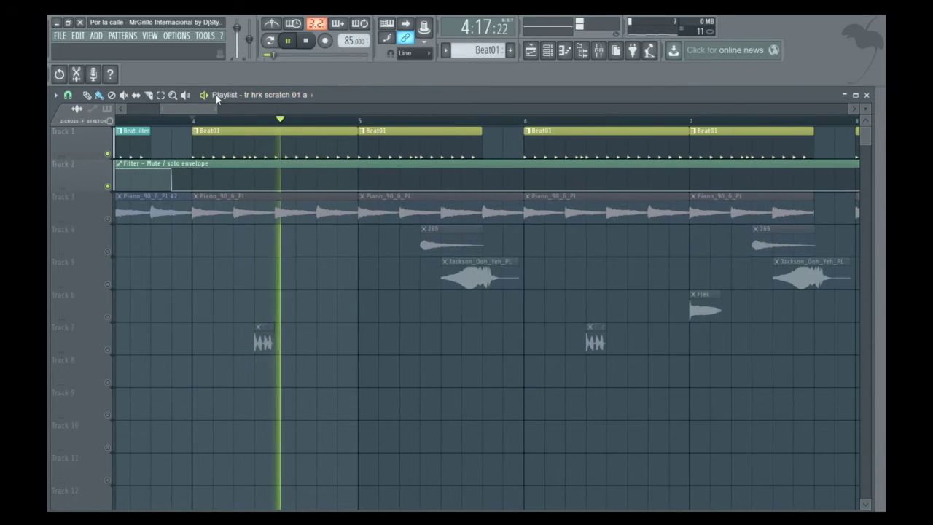
pyautogui.press('space')
# Step: Unmute Track 3 and play it with the beat, then unmute Tracks 4 to 7 and play everything from bar 4
pyautogui.click(107, 219)
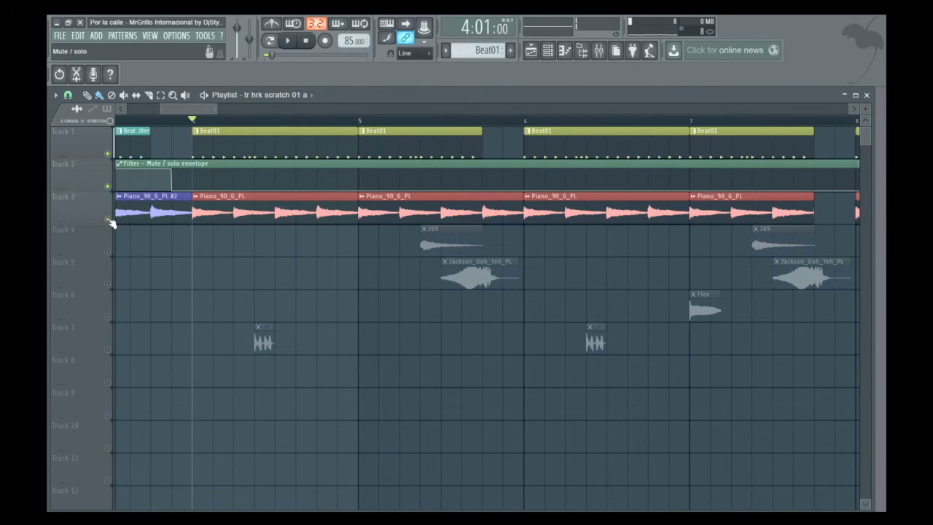
pyautogui.press('space')
pyautogui.press('space')
pyautogui.press('space')
pyautogui.moveTo(108, 353); pyautogui.dragTo(108, 252)
pyautogui.press('space')
# Step: Play the full arrangement from bar 11 into the organ clips at bar 12
pyautogui.moveTo(205, 108); pyautogui.dragTo(299, 110)
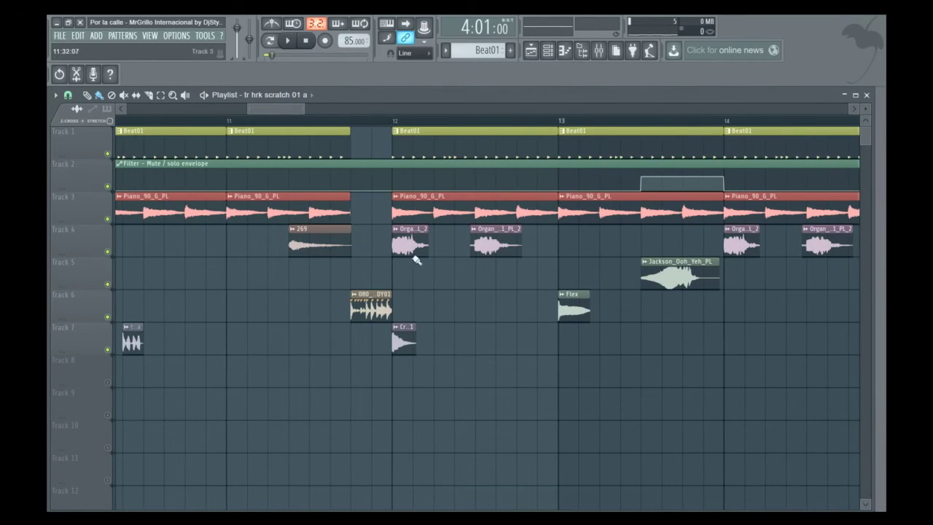
pyautogui.click(228, 121)
pyautogui.press('space')
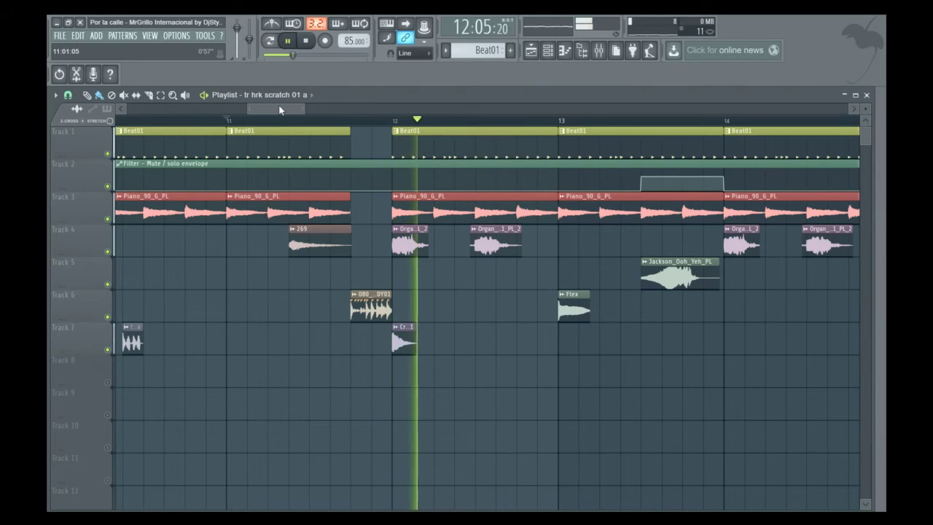
pyautogui.moveTo(280, 107); pyautogui.dragTo(295, 106)
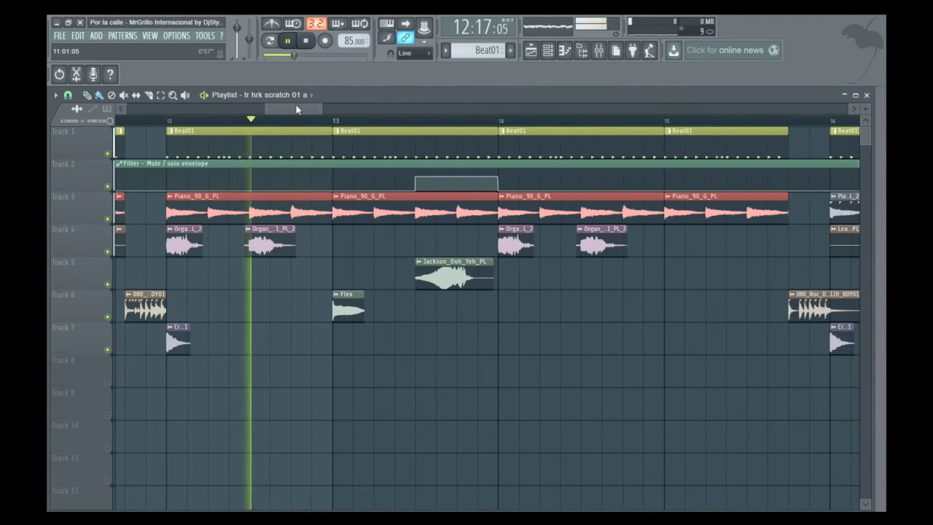
pyautogui.press('space')
# Step: Replay the drum fill before bar 12 from bar 11, and move the playback start to 15:17:00
pyautogui.moveTo(296, 108); pyautogui.dragTo(275, 112)
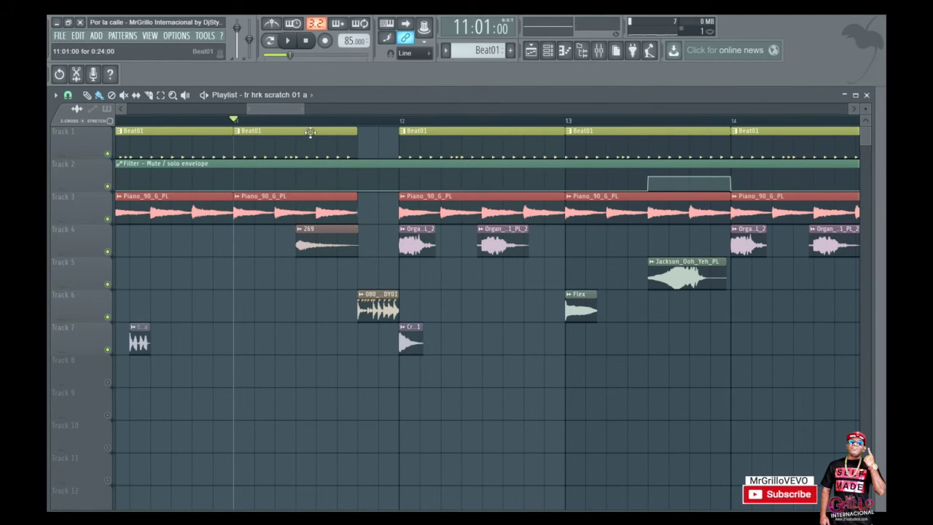
pyautogui.press('space')
pyautogui.moveTo(293, 108); pyautogui.dragTo(298, 108)
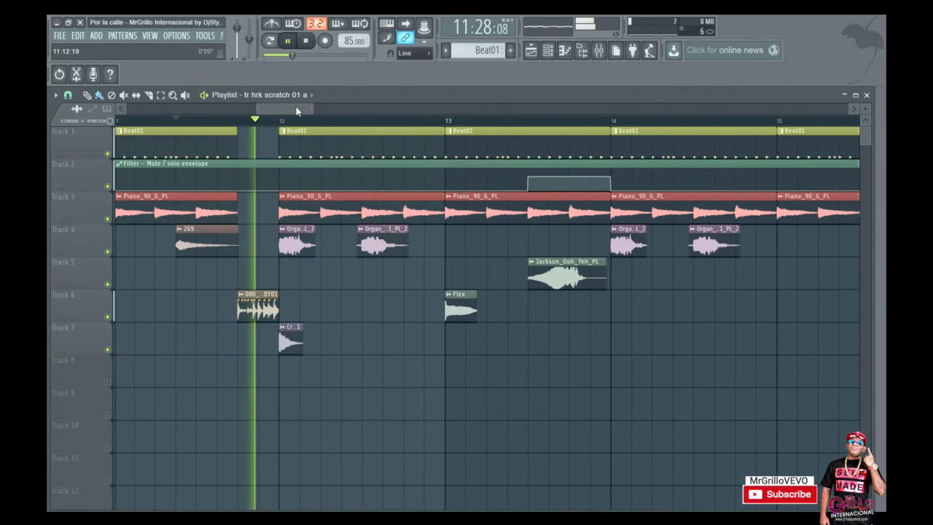
pyautogui.moveTo(296, 109); pyautogui.dragTo(310, 111)
pyautogui.press('space')
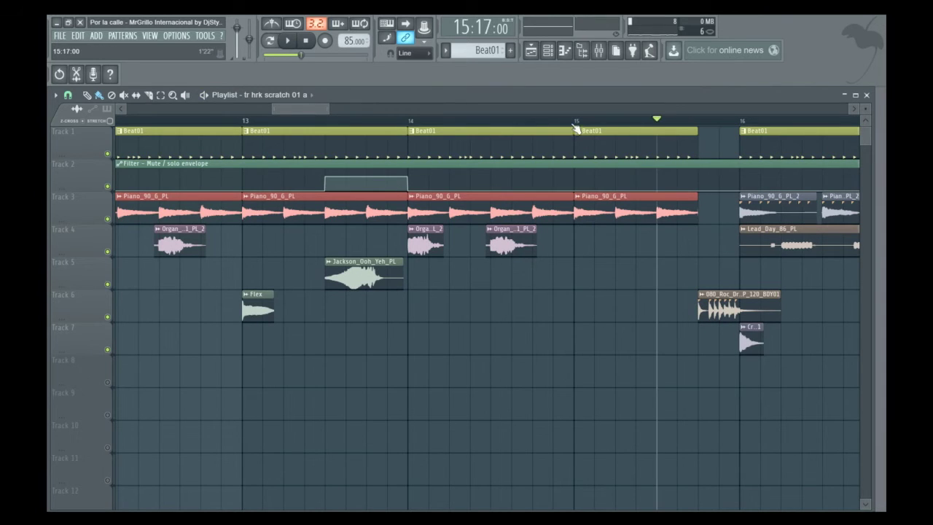
# Step: Play from 15:17:00 into the Lead_Day_86_PL section and reset the master volume
pyautogui.press('space')
pyautogui.moveTo(316, 108); pyautogui.dragTo(399, 108)
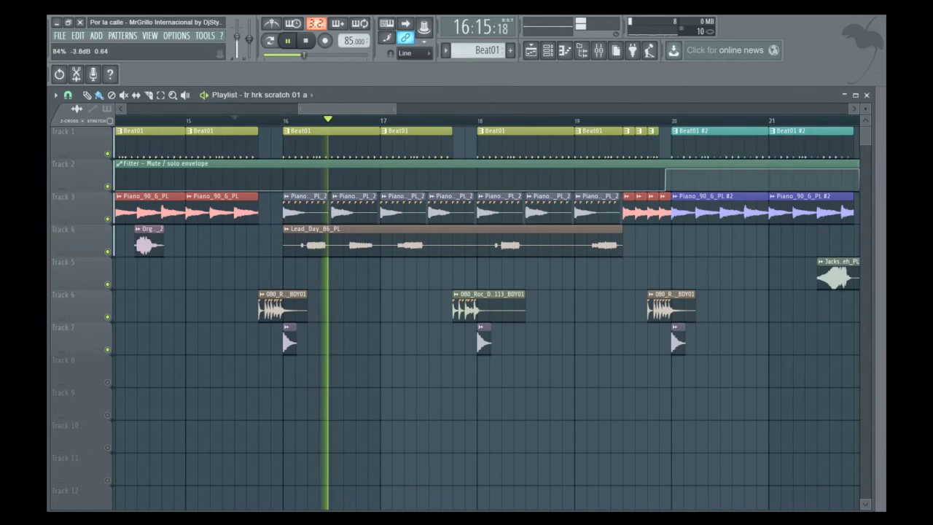
pyautogui.rightClick(237, 42)
pyautogui.click(252, 45)
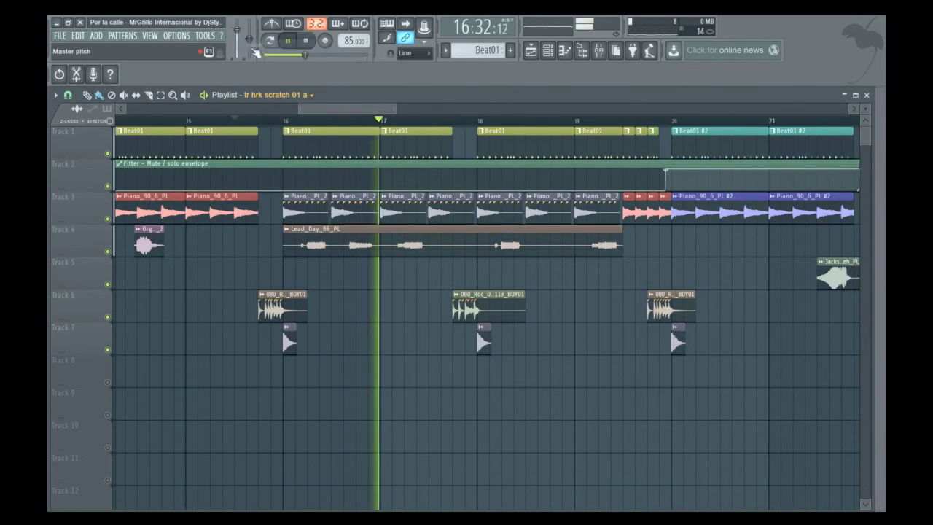
pyautogui.press('space')
# Step: Inspect the Lead_Day_86_PL channel's sample settings while the section plays from 15:17:00, then return to the playlist and stop
pyautogui.click(552, 55)
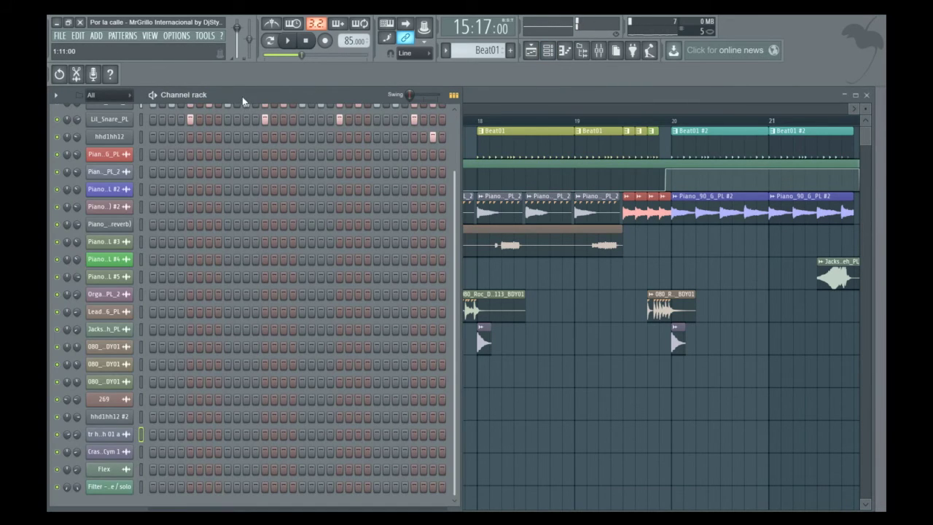
pyautogui.press('space')
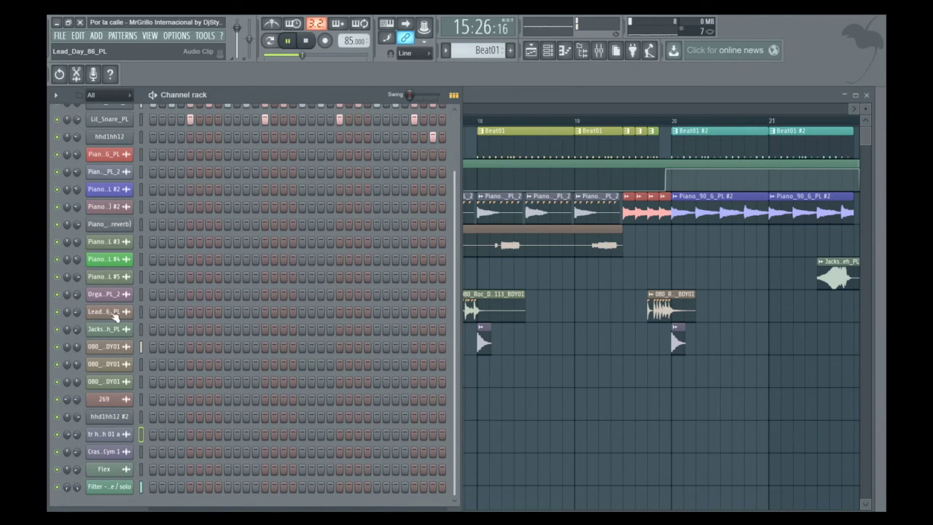
pyautogui.click(110, 312)
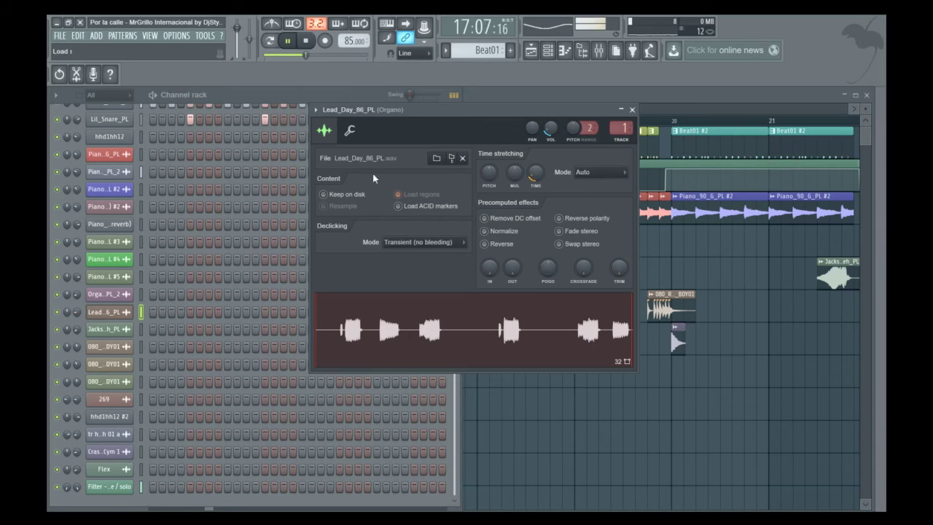
pyautogui.click(632, 110)
pyautogui.press('Escape')
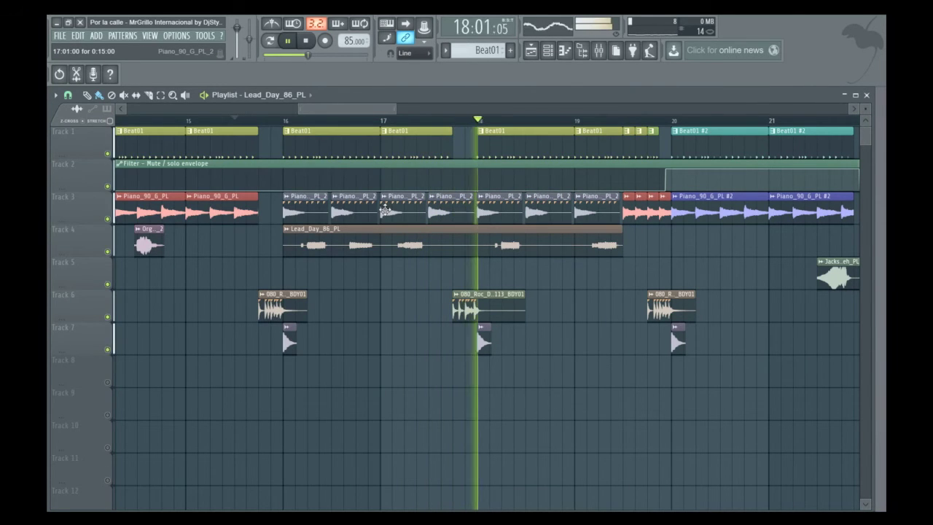
pyautogui.press('space')
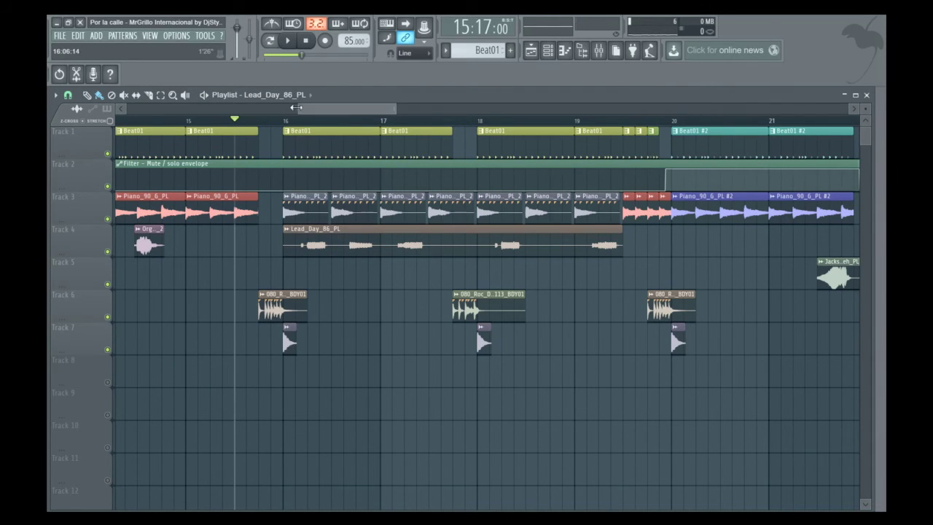
# Step: Show the whole song arrangement in the playlist and play it from 15:17:00
pyautogui.moveTo(296, 108); pyautogui.dragTo(108, 108)
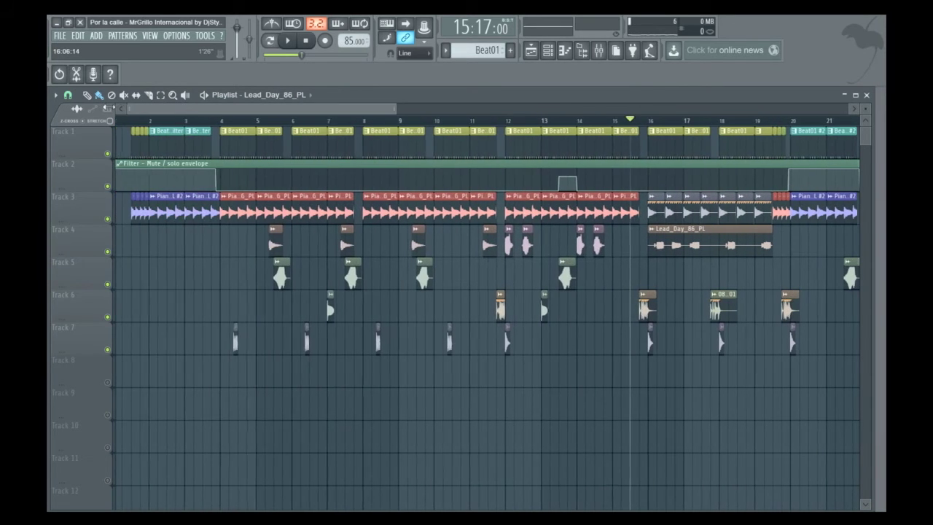
pyautogui.moveTo(397, 108); pyautogui.dragTo(674, 102)
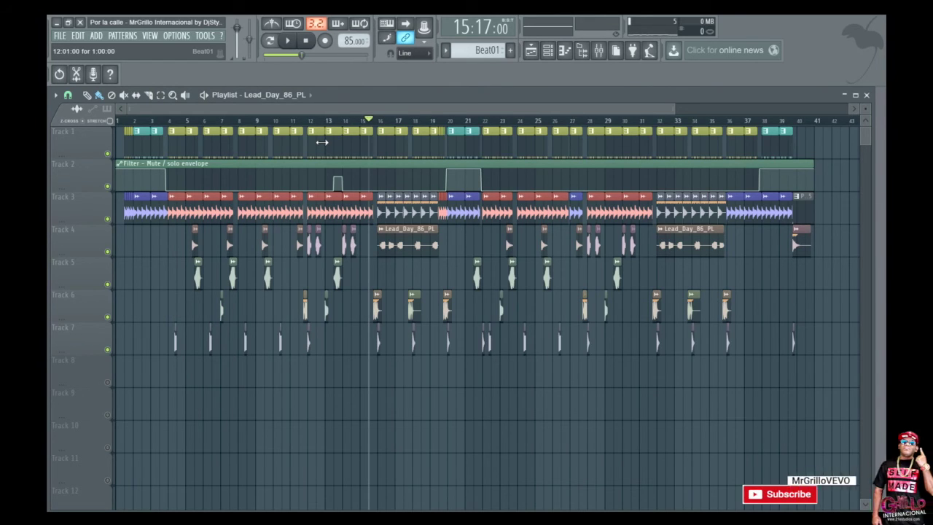
pyautogui.press('space')
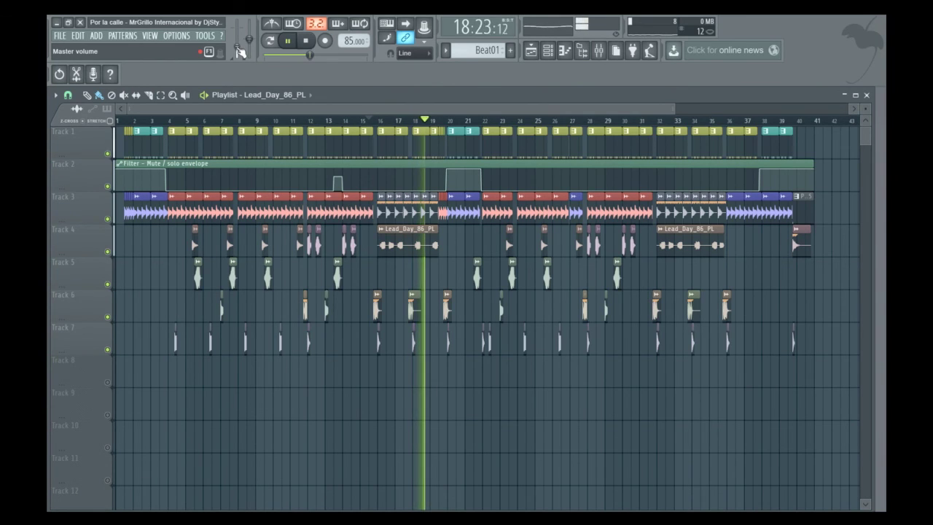
# Step: Adjust the master volume to 47% and 59% during playback, then reset it to its default
pyautogui.moveTo(237, 46); pyautogui.dragTo(238, 45)
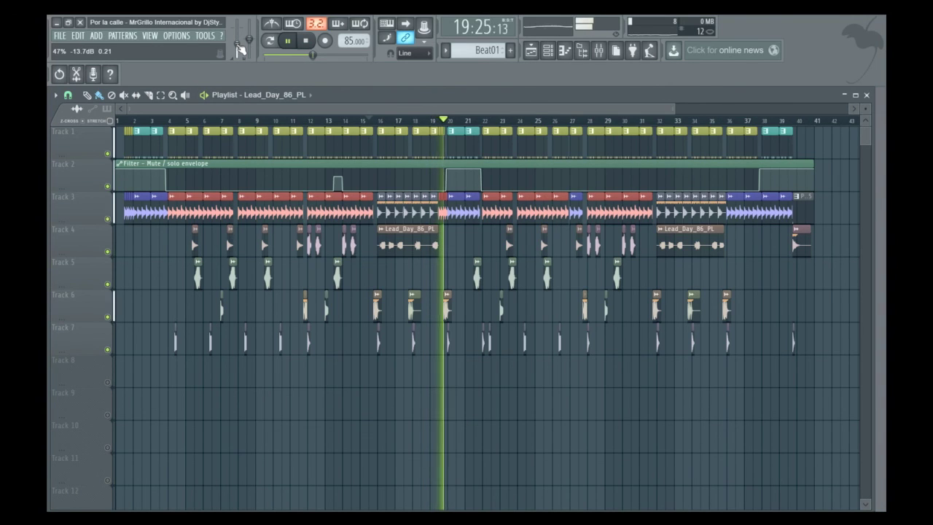
pyautogui.moveTo(236, 42); pyautogui.dragTo(238, 40)
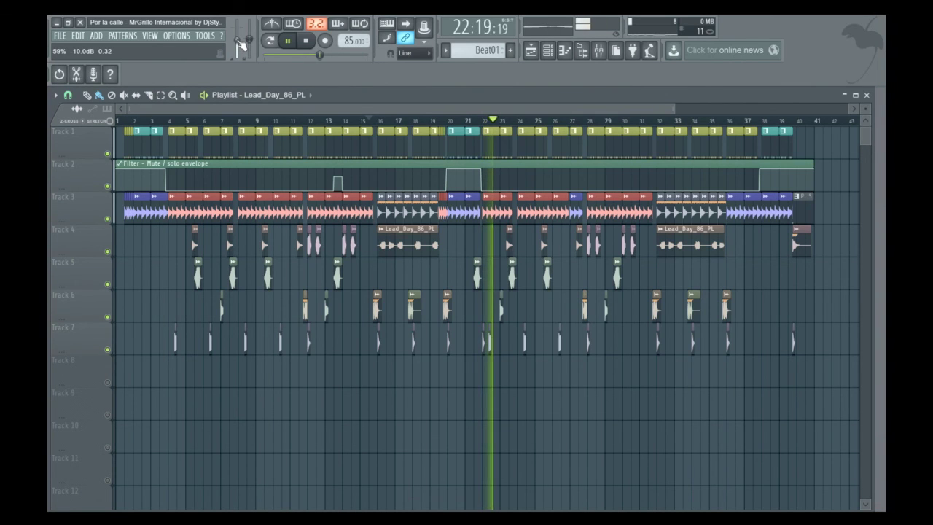
pyautogui.rightClick(240, 47)
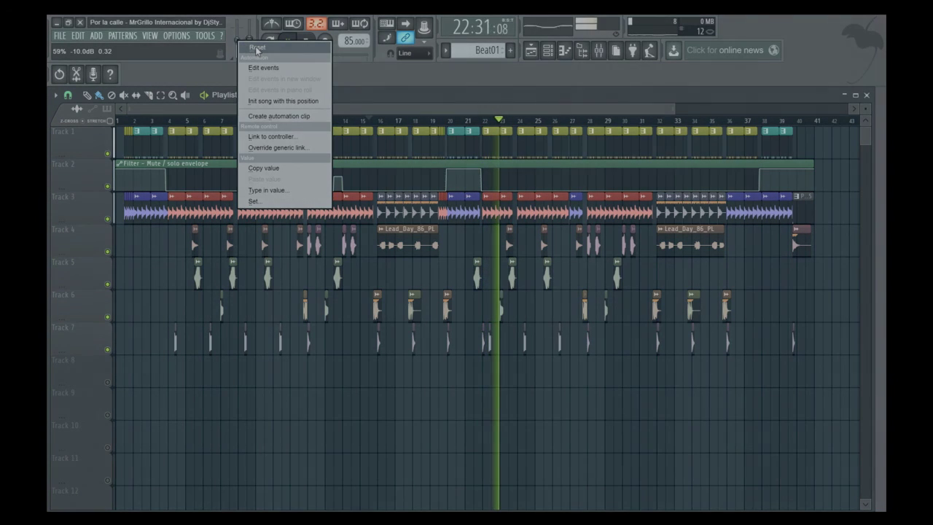
pyautogui.click(255, 48)
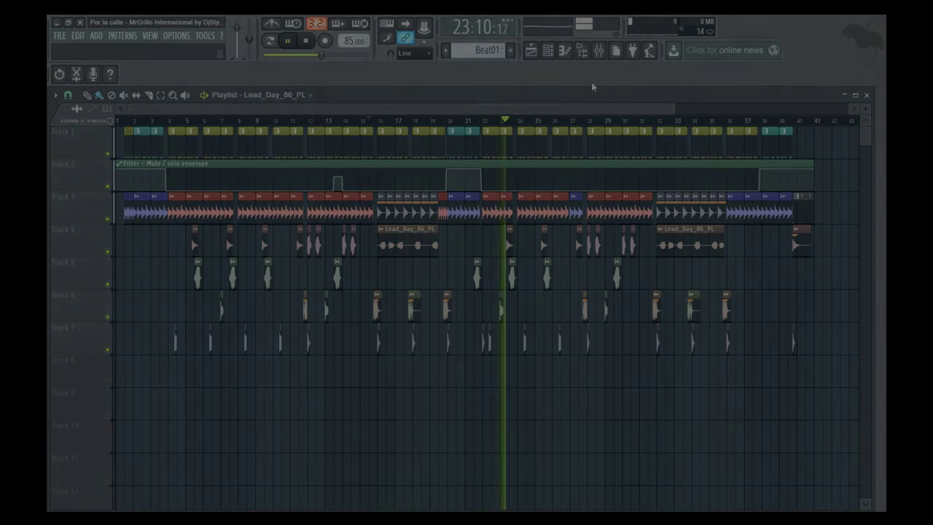